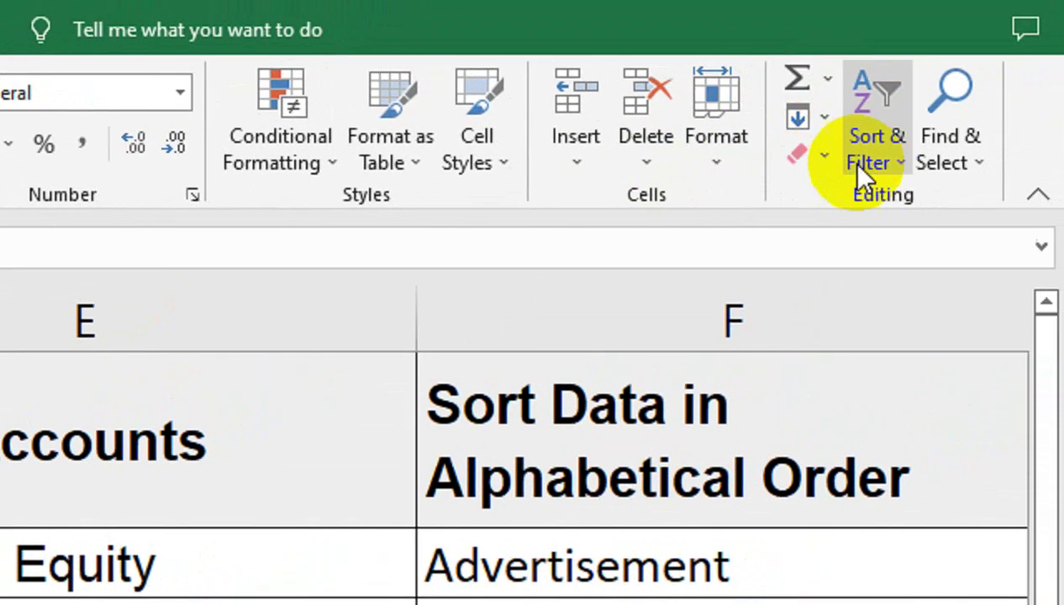
- Begin C2's formula as =INDEX($A$2:$A$100, with an absolute date range
left_click(859, 168)
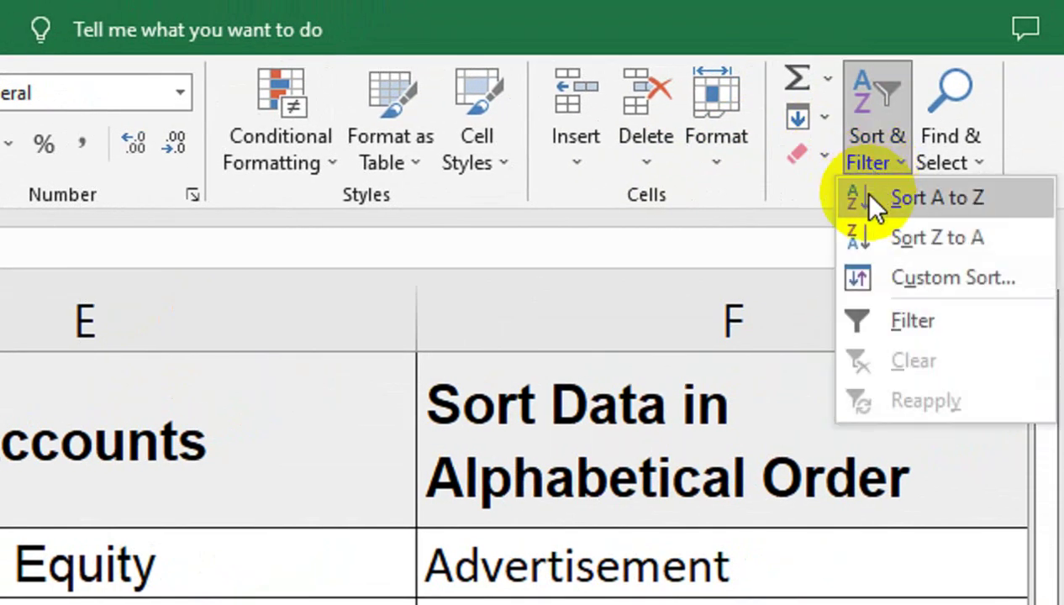
left_click(871, 195)
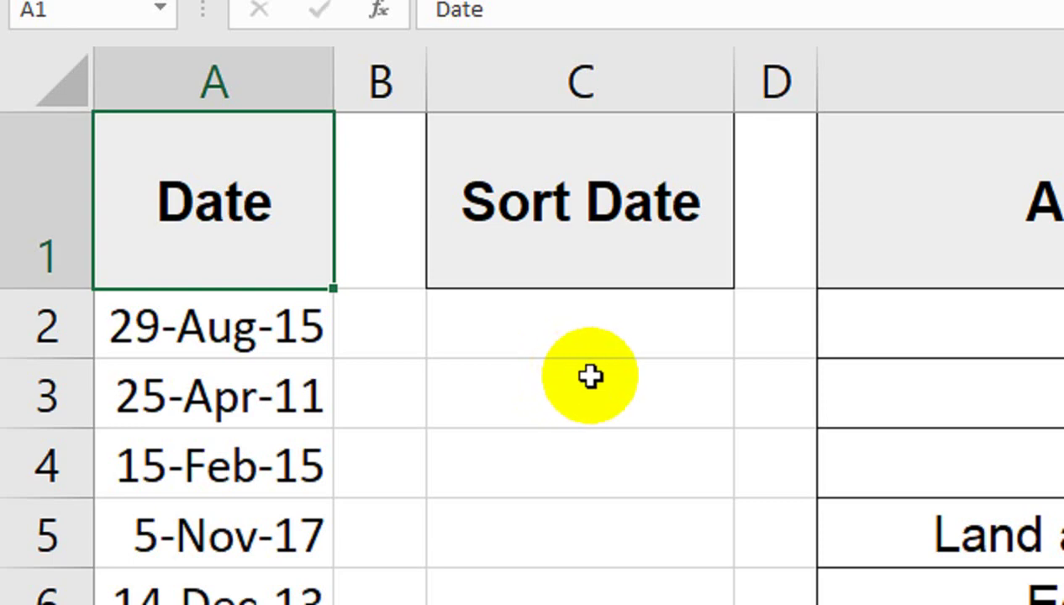
left_click(655, 336)
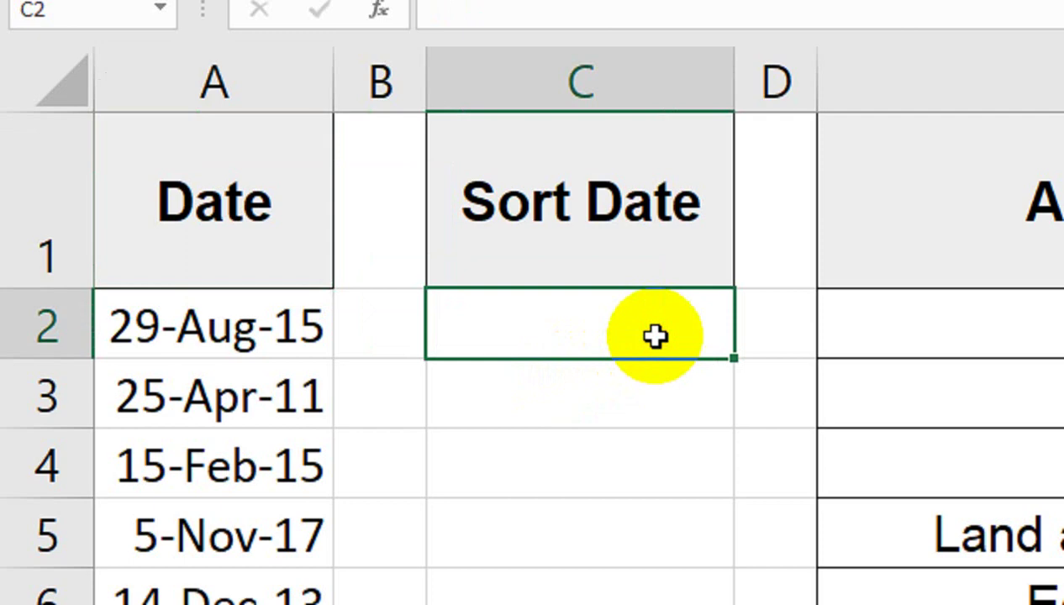
type("=")
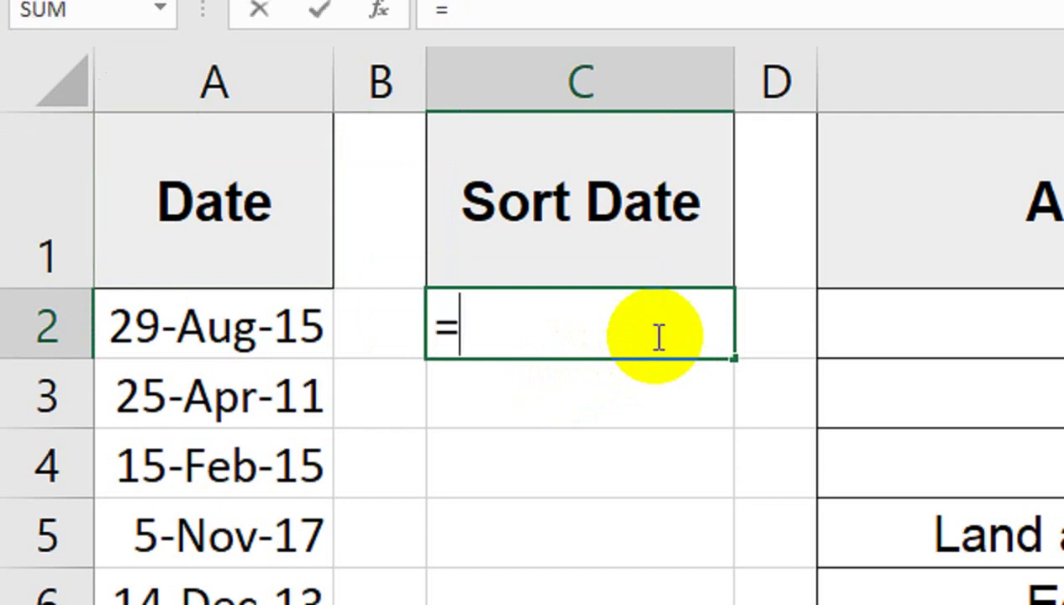
type("INDEX(")
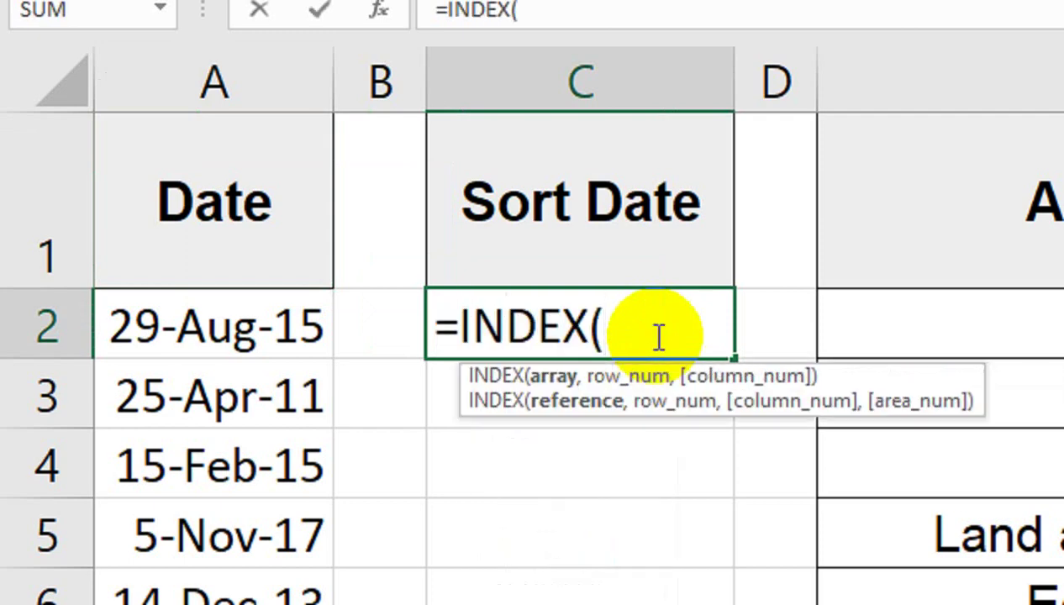
left_click(267, 322)
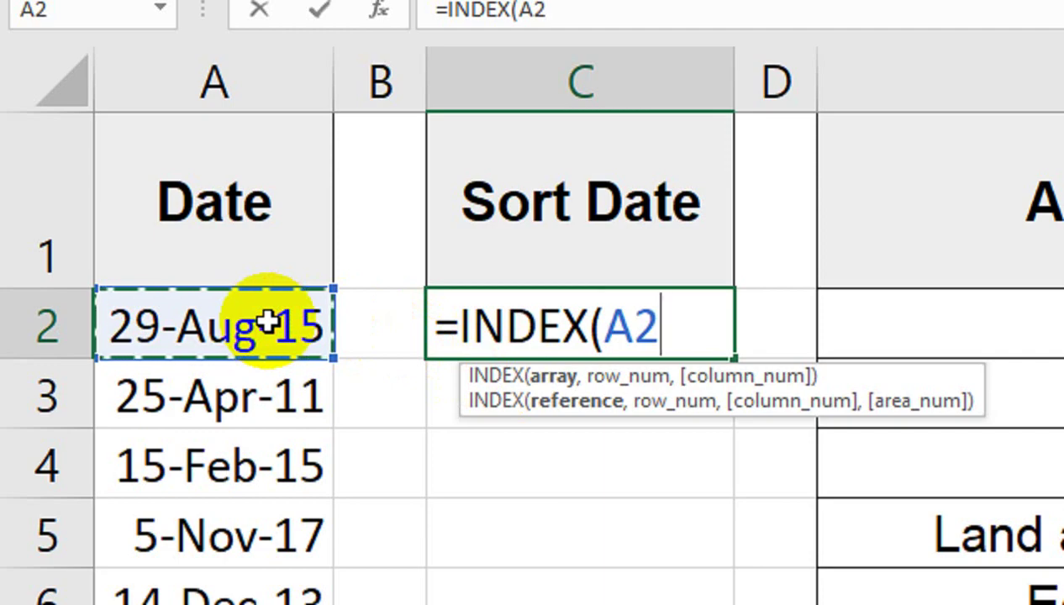
key("ctrl+shift+Down")
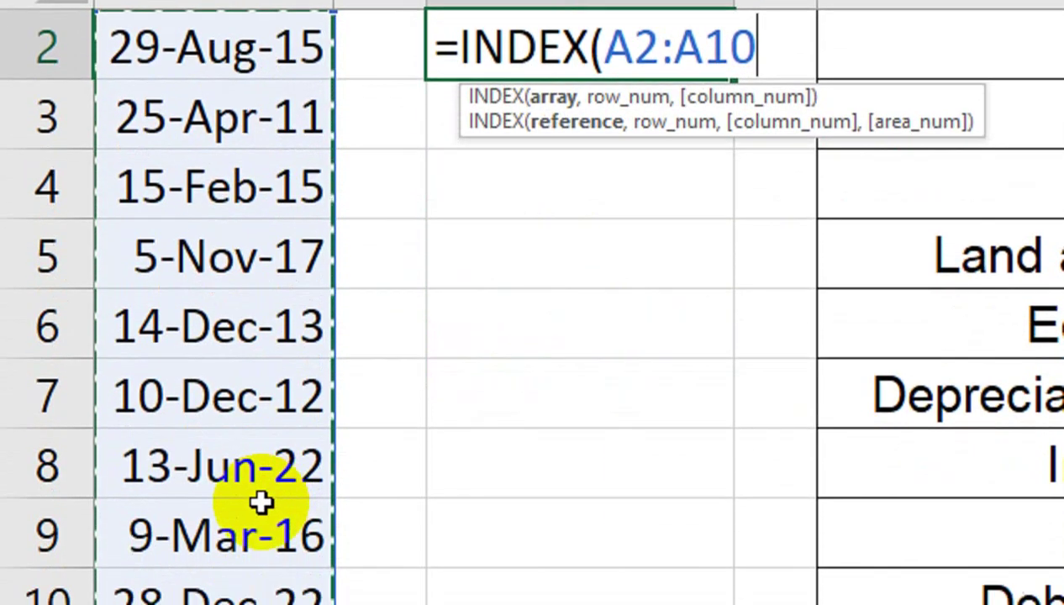
left_click_drag(268, 322, 164, 429)
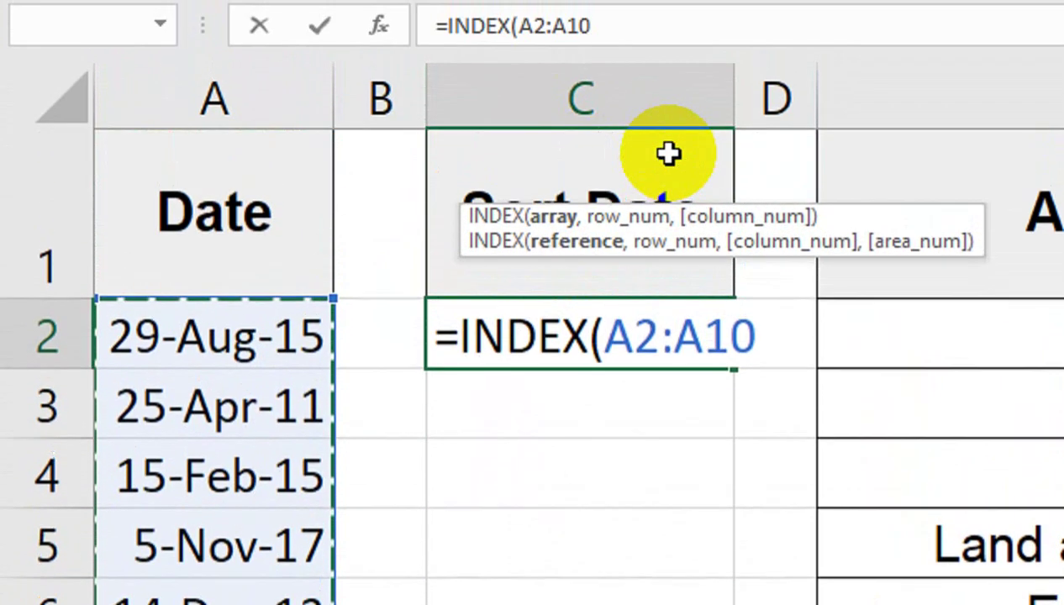
left_click(698, 340)
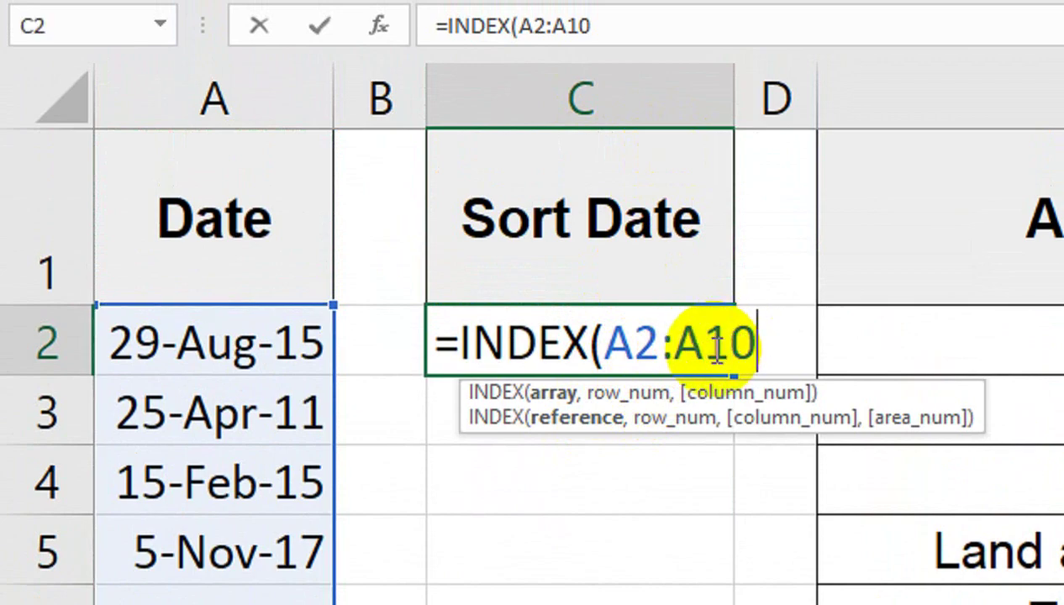
type("0")
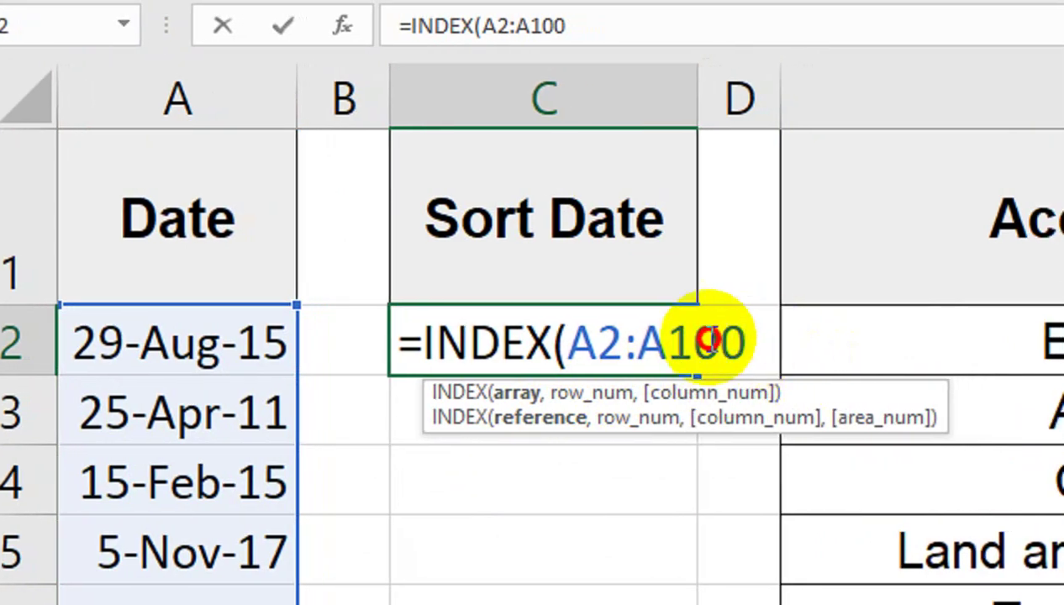
left_click_drag(715, 345, 574, 353)
key("F4")
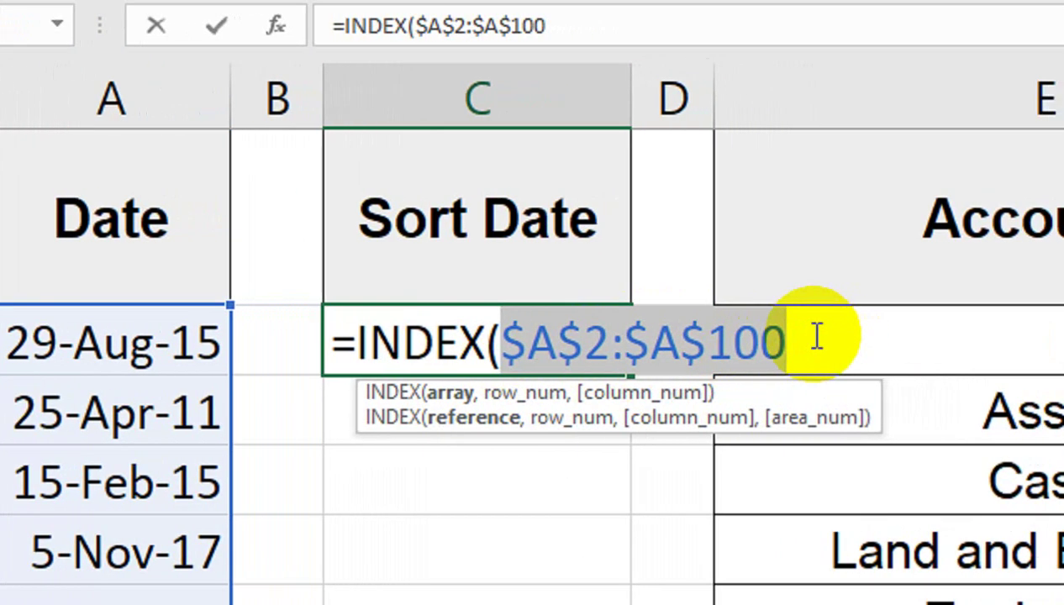
left_click(803, 334)
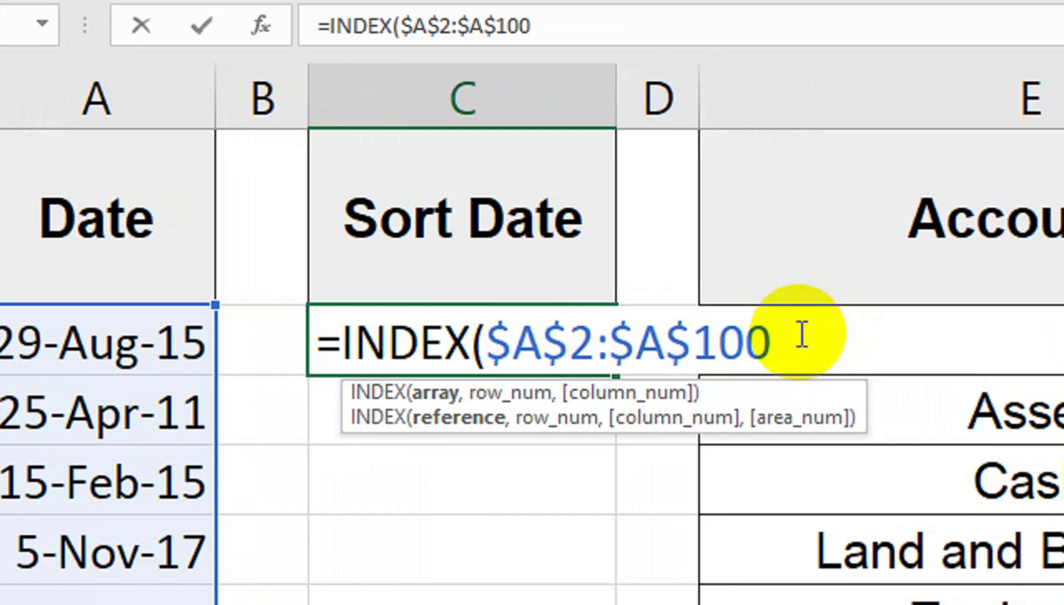
- Continue the C2 formula with MATCH(ROWS($A$2:A2), and open COUNTIF(
type(",M")
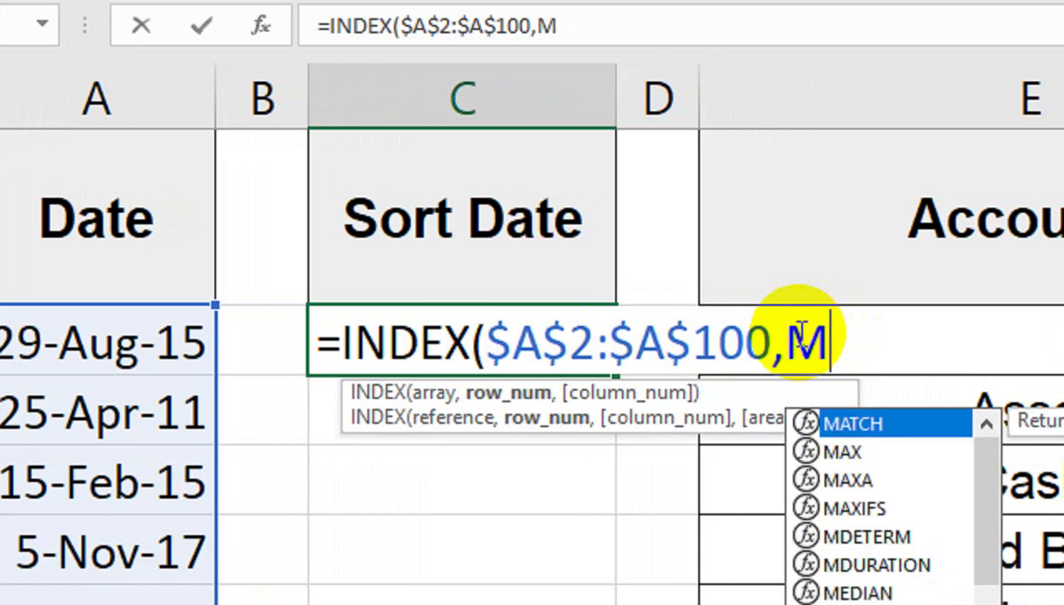
key("Tab")
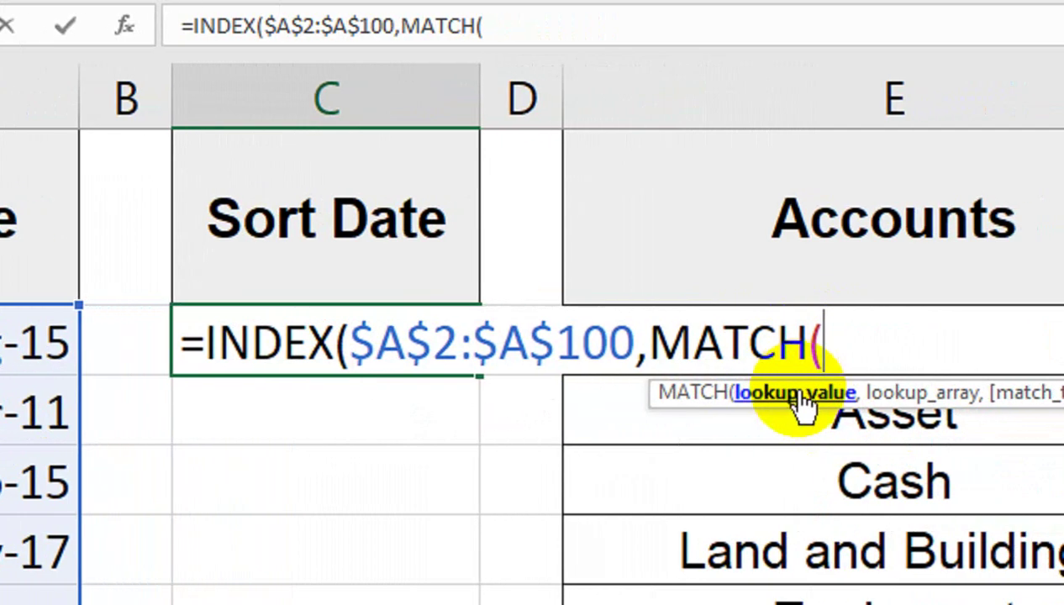
type("ROW")
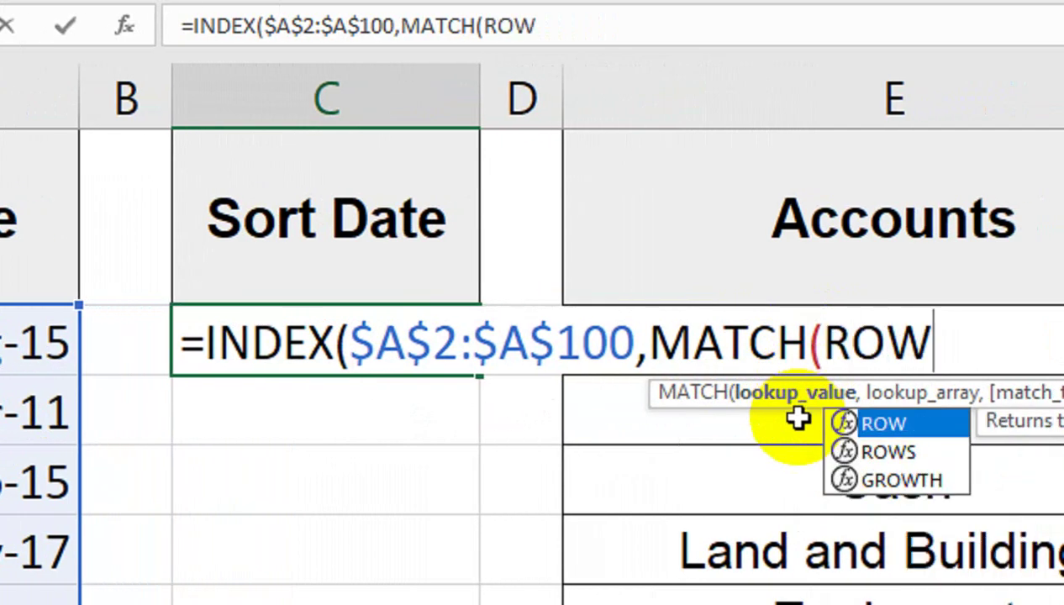
type("S(")
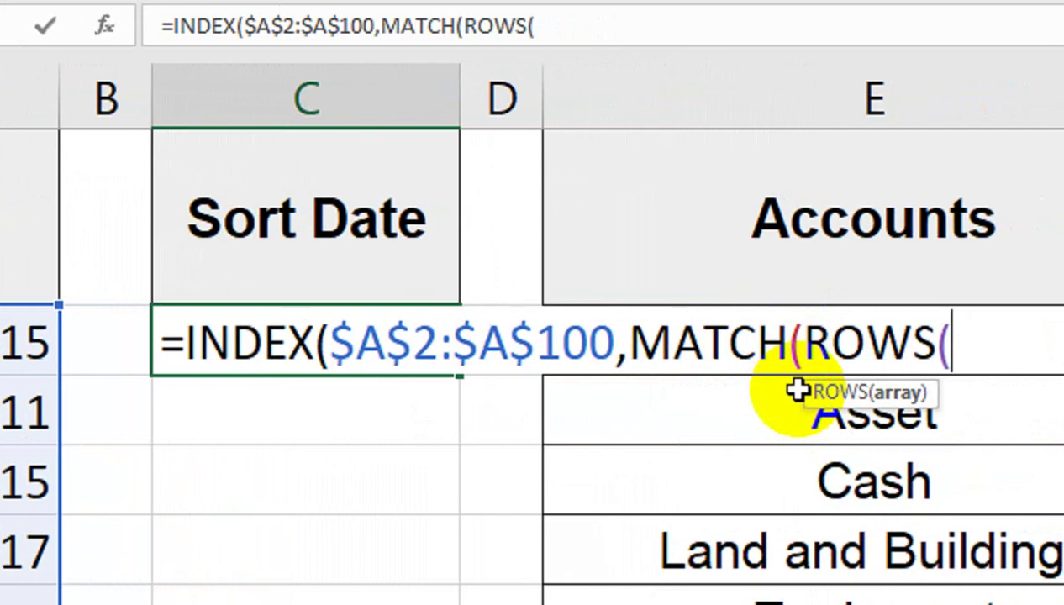
left_click(254, 339)
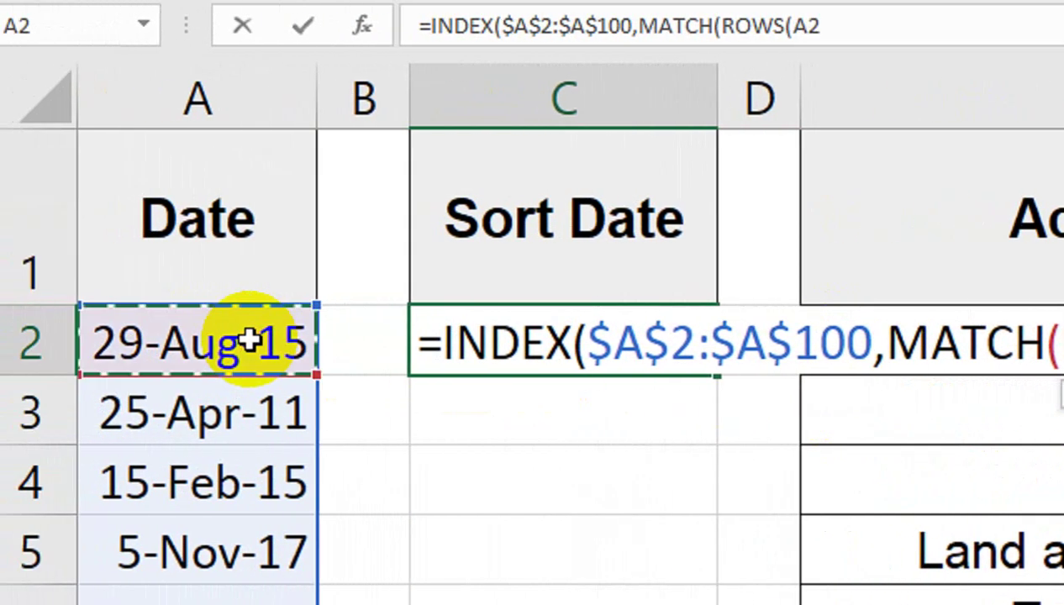
type(":A2")
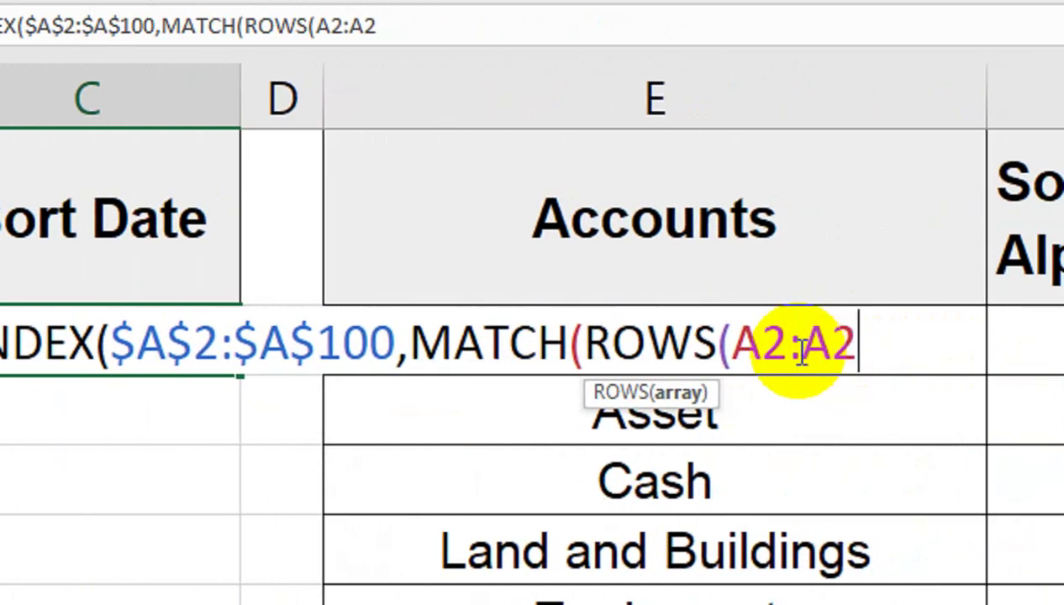
double_click(759, 337)
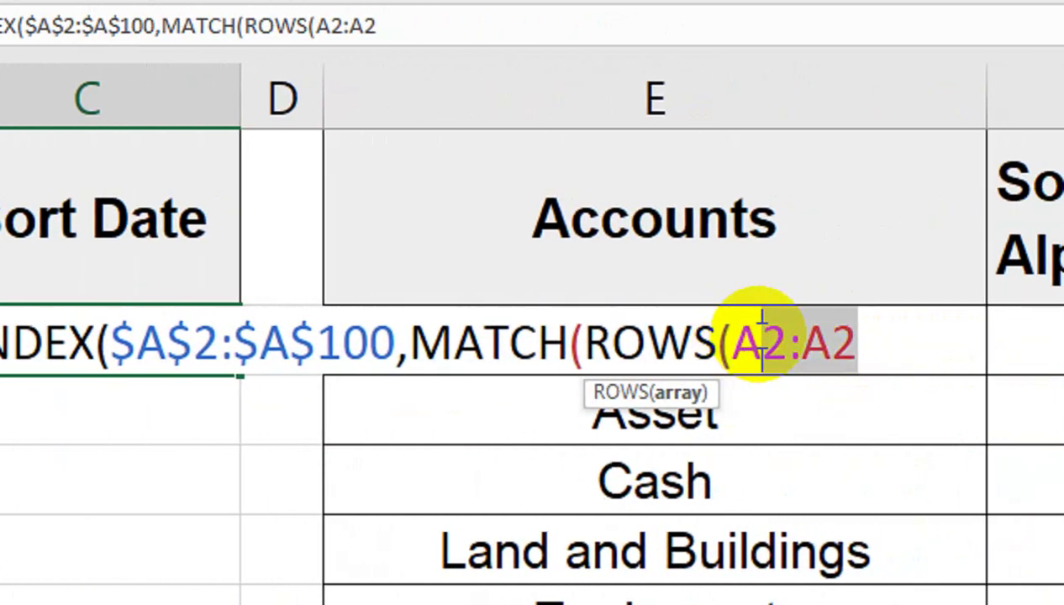
left_click(760, 339)
key("F4")
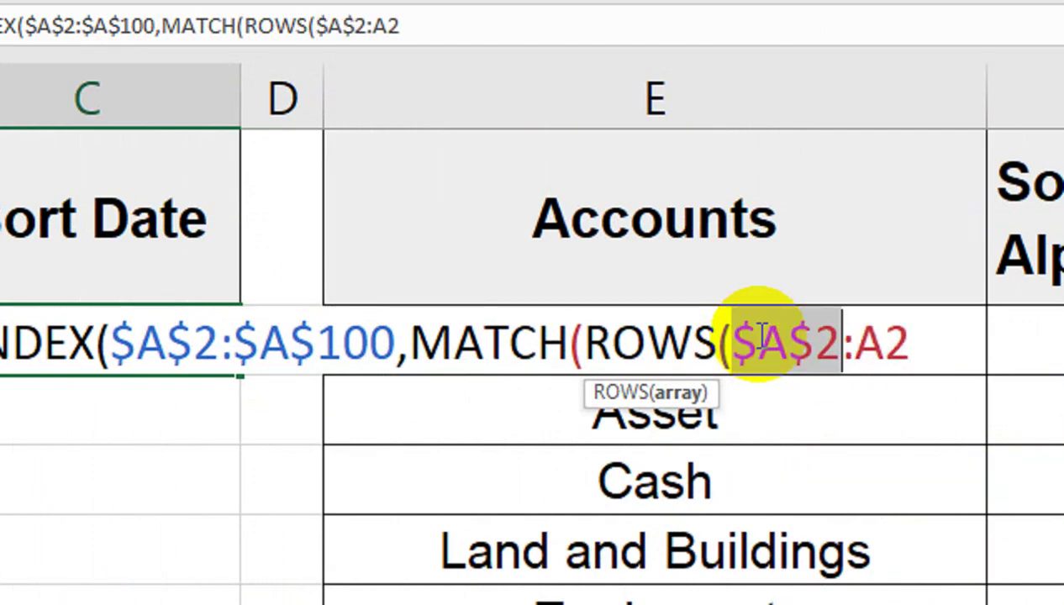
left_click(801, 340)
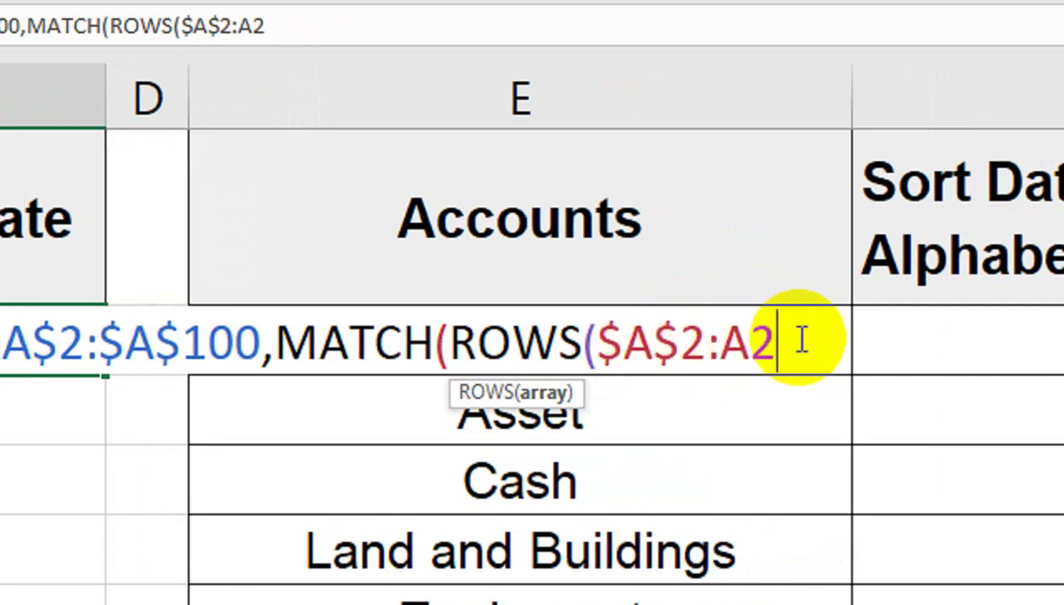
type(")")
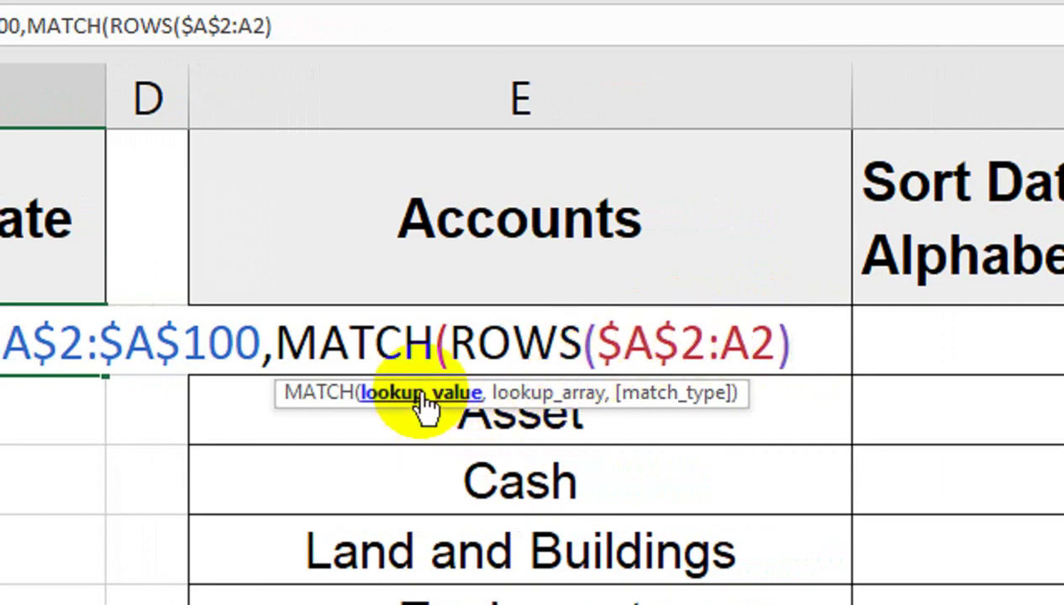
type(",")
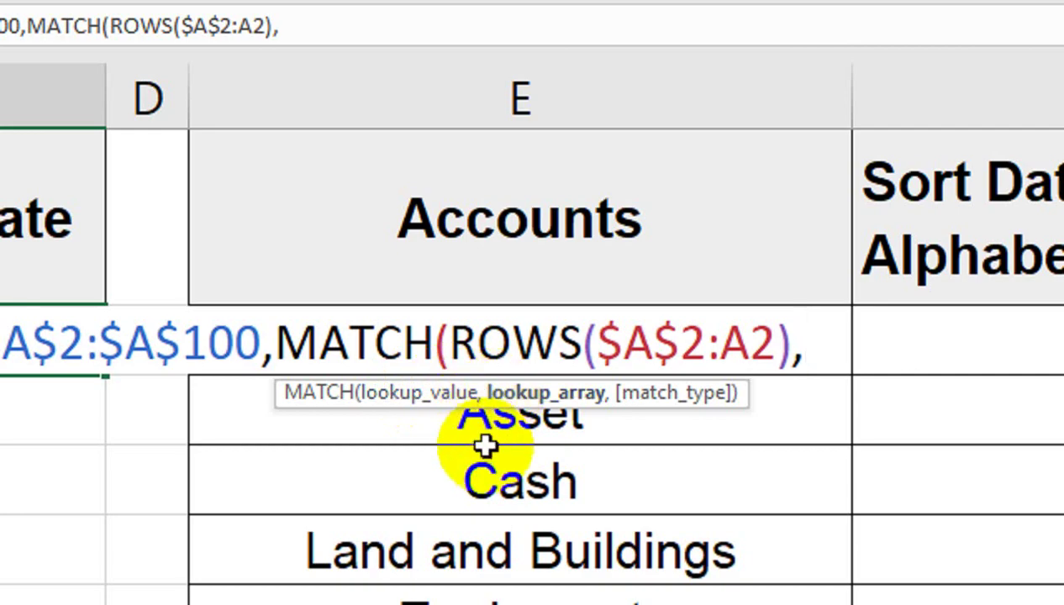
type("COUNTIF")
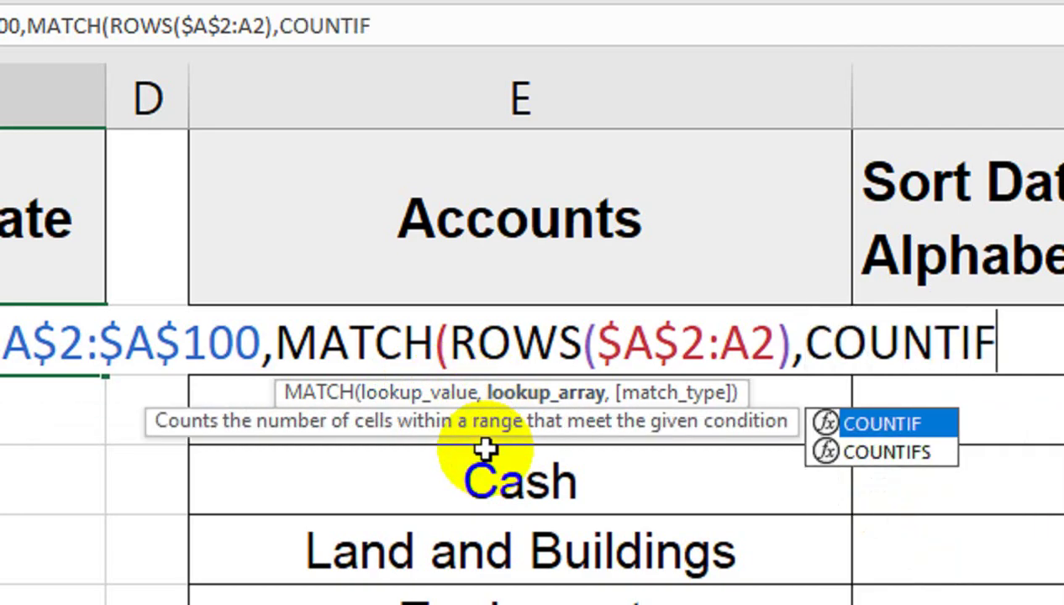
type("(")
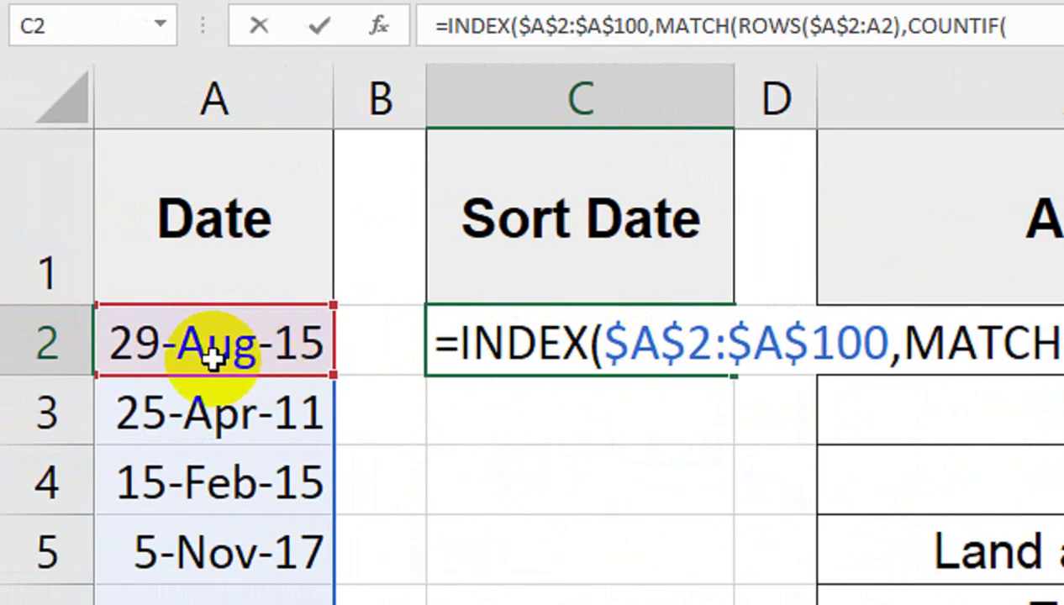
- Add the absolute range $A$2:$A$100 as COUNTIF's first argument
left_click(212, 358)
left_click_drag(213, 357, 215, 599)
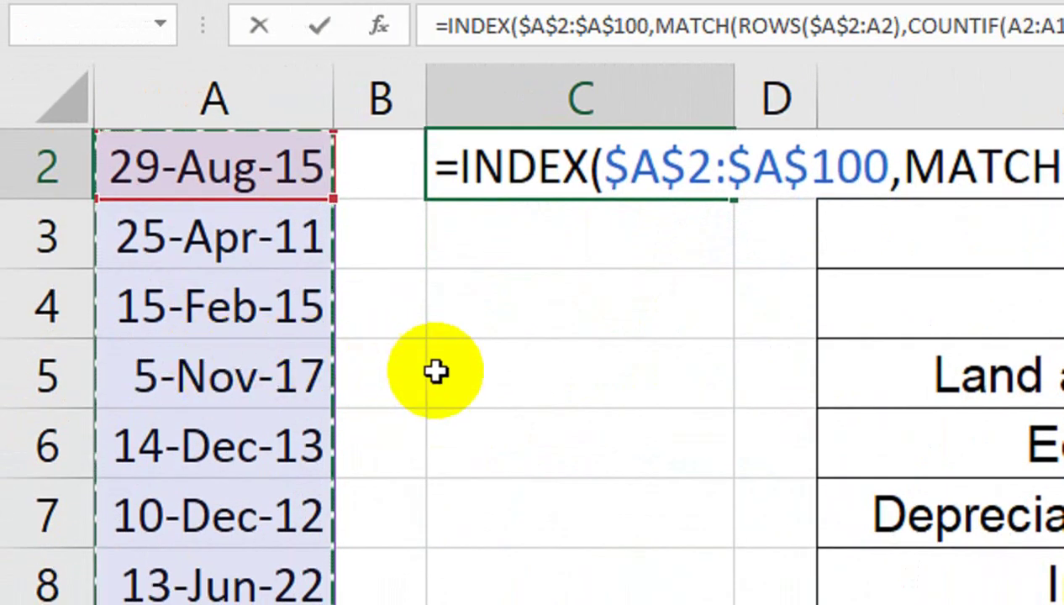
type("00")
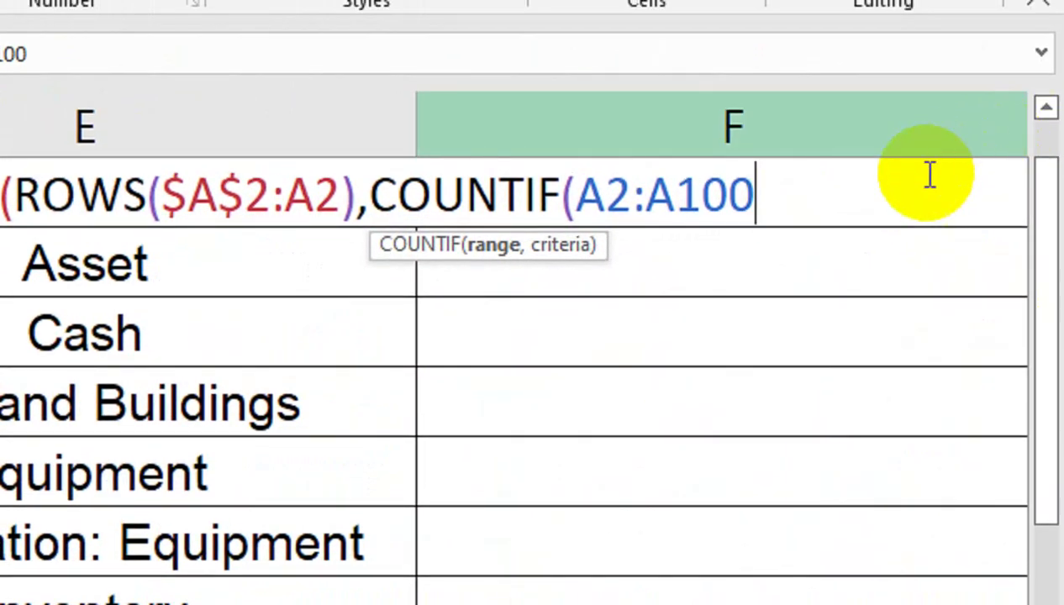
left_click_drag(851, 159, 651, 172)
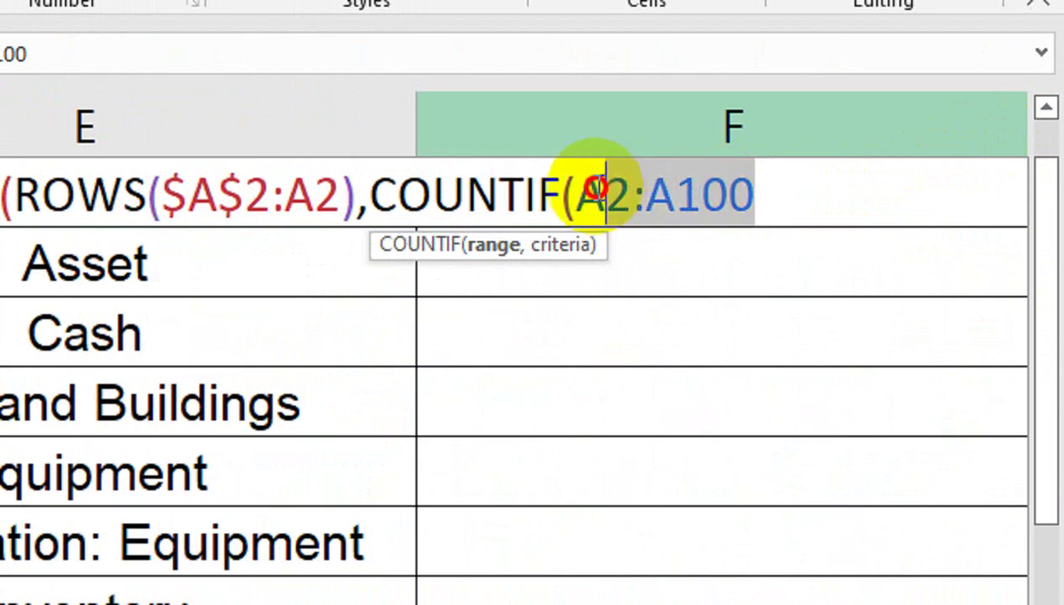
key("F4")
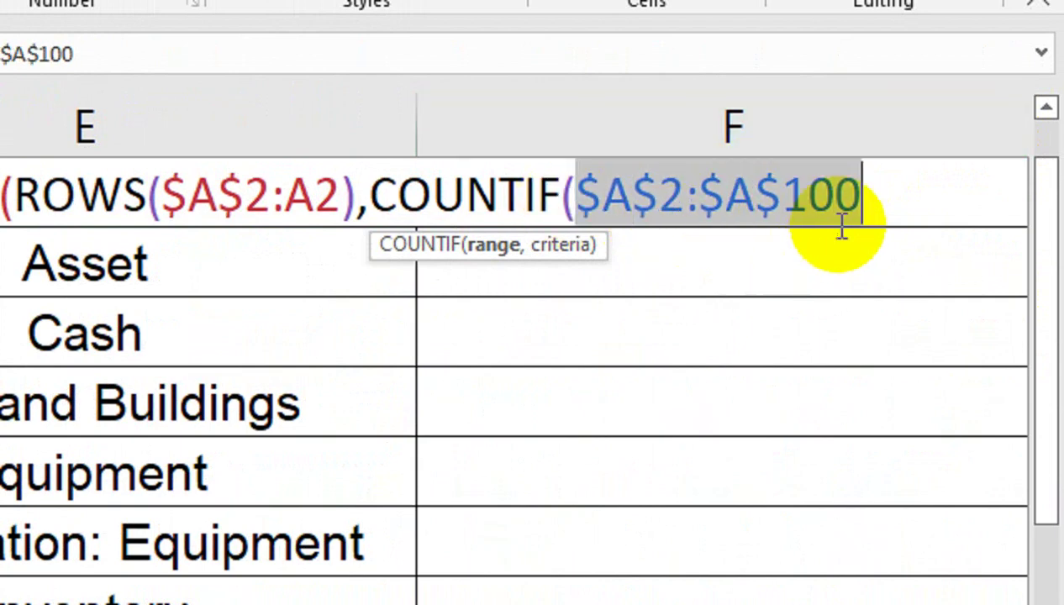
left_click(861, 206)
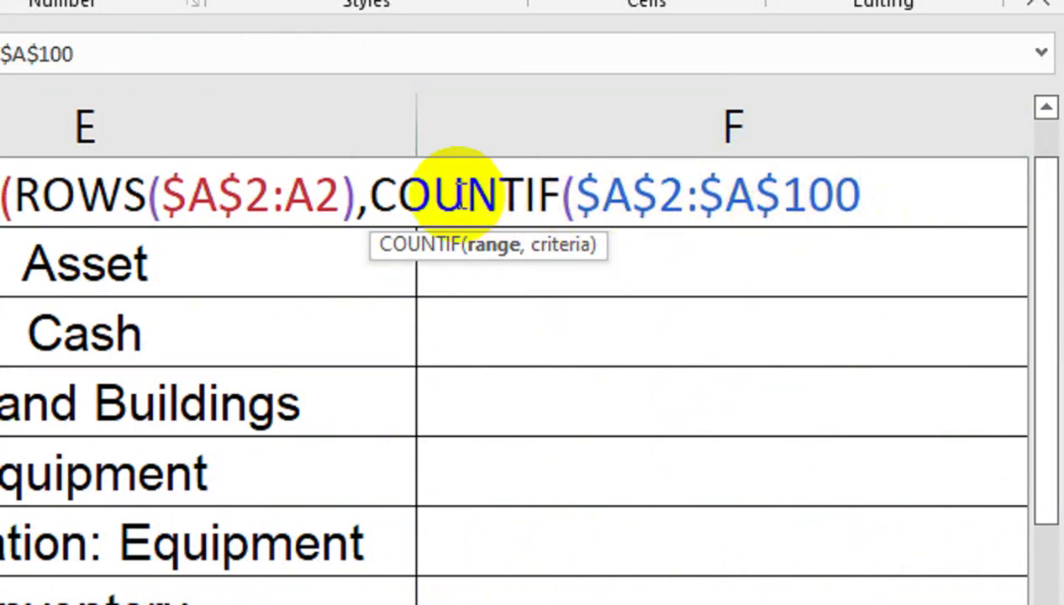
left_click(369, 195)
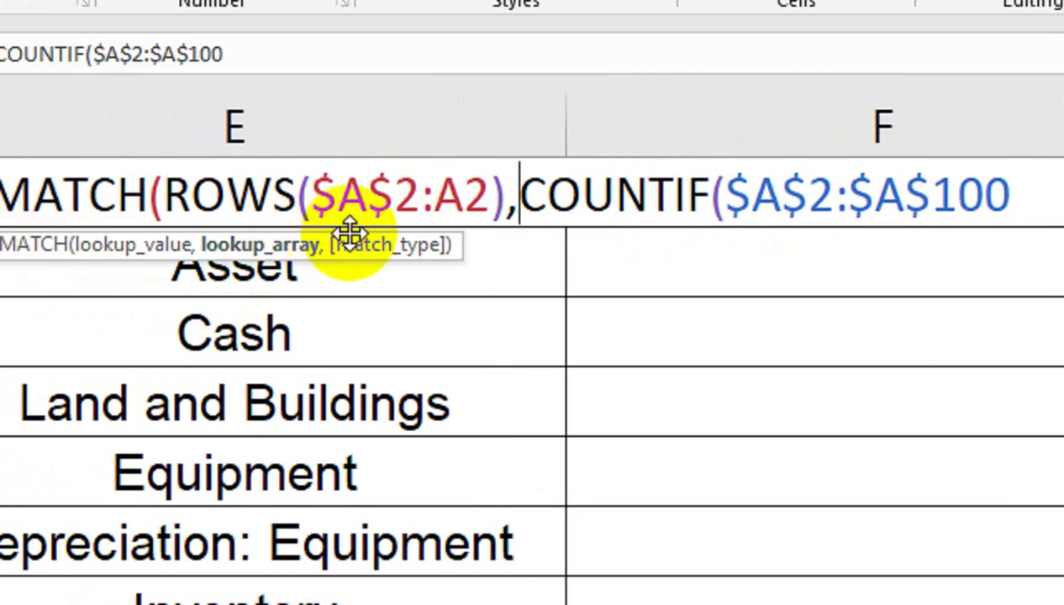
left_click(1005, 195)
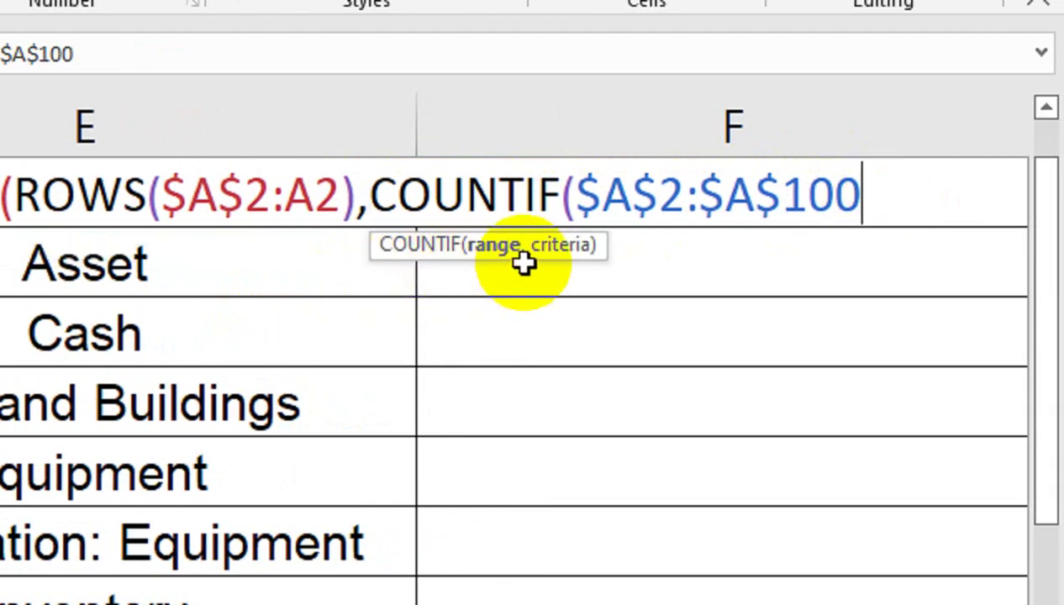
- Add the criteria ">="&$A$2:$A$100 by pasting the copied date range after the ampersand
type(",\">=")
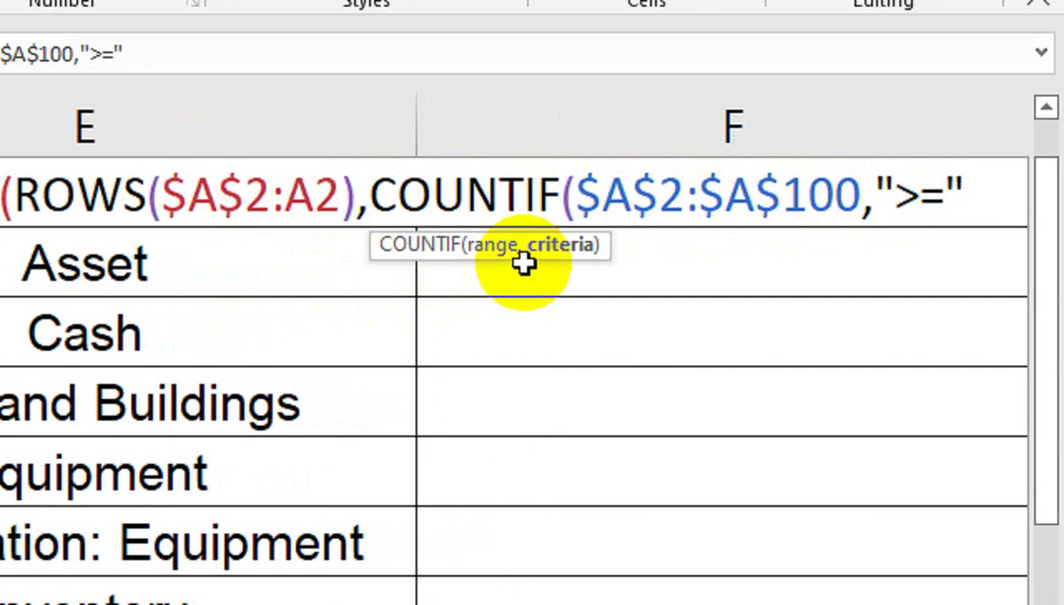
type("&")
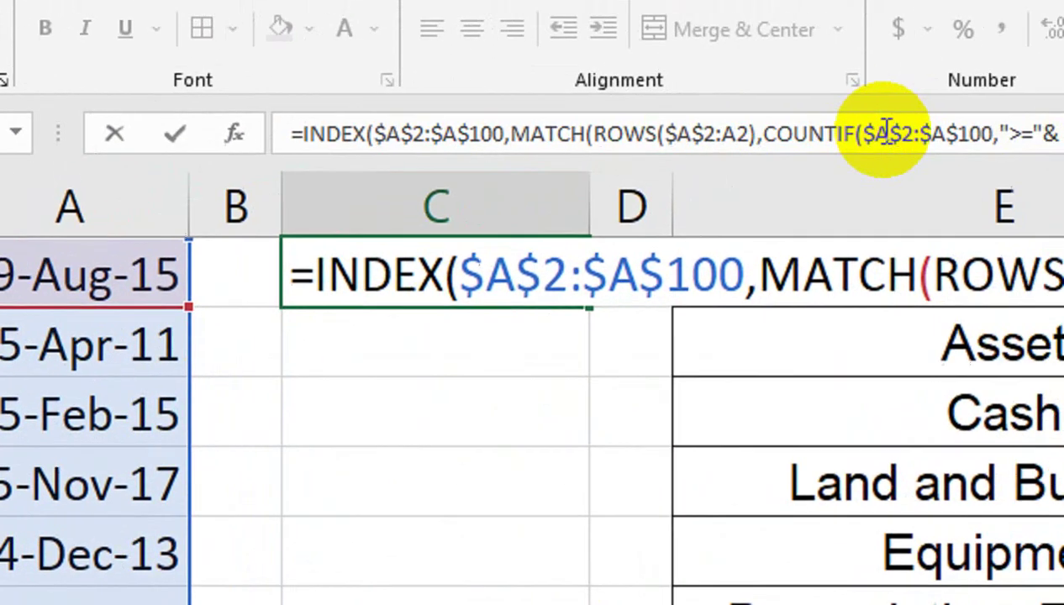
left_click_drag(798, 156, 675, 165)
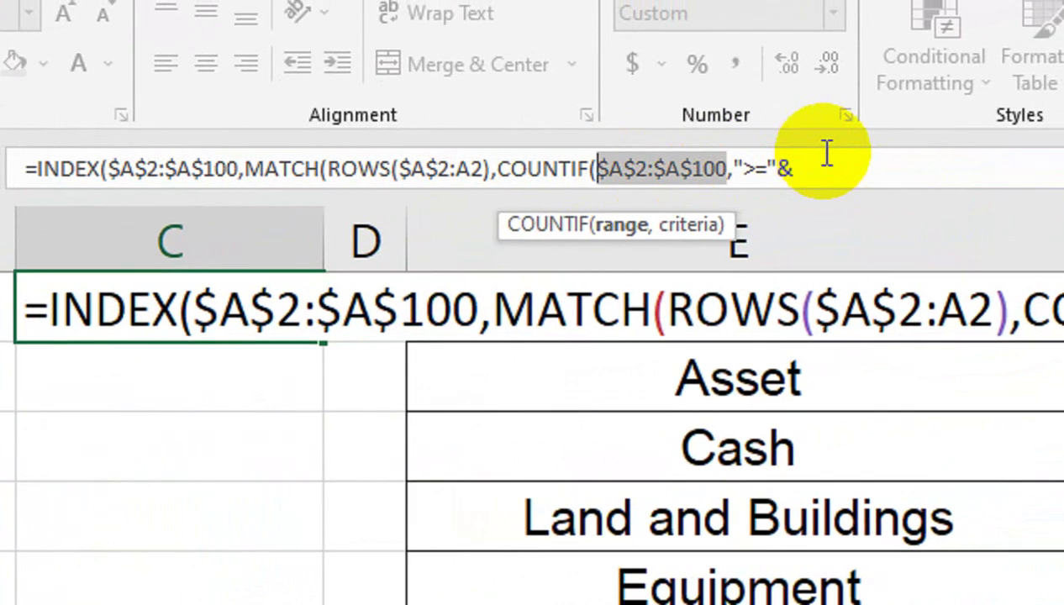
left_click(897, 149)
key("ctrl+v")
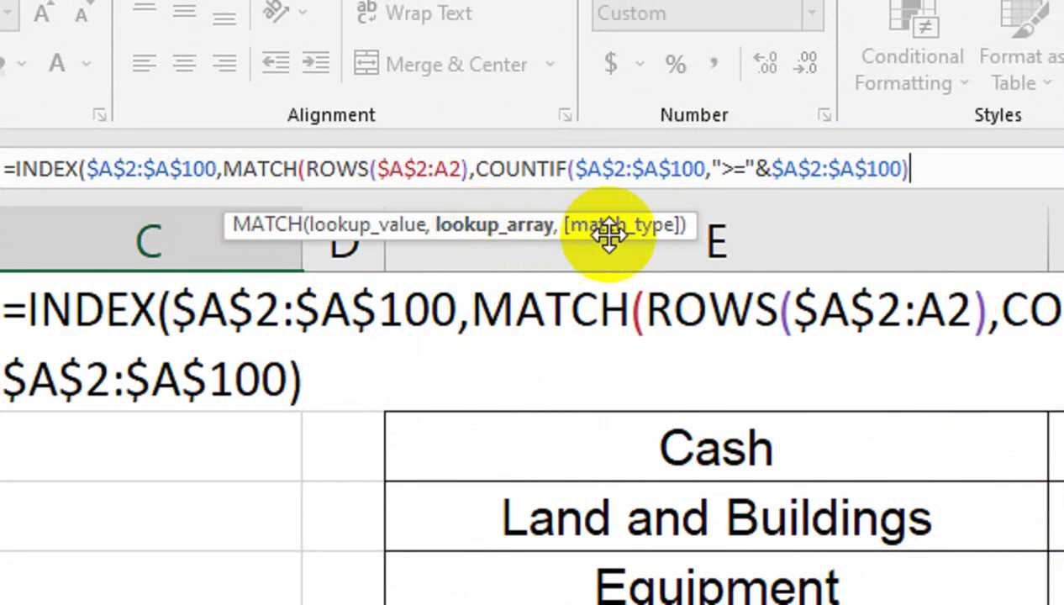
- Finish the formula with match type 0 (exact match) and two closing parentheses
type(",")
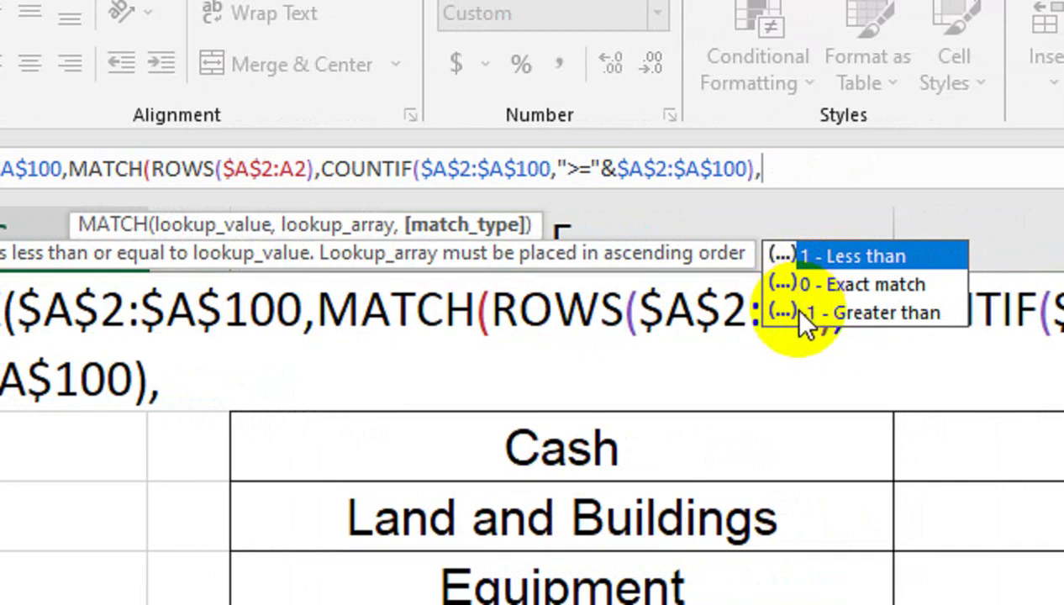
left_click(799, 313)
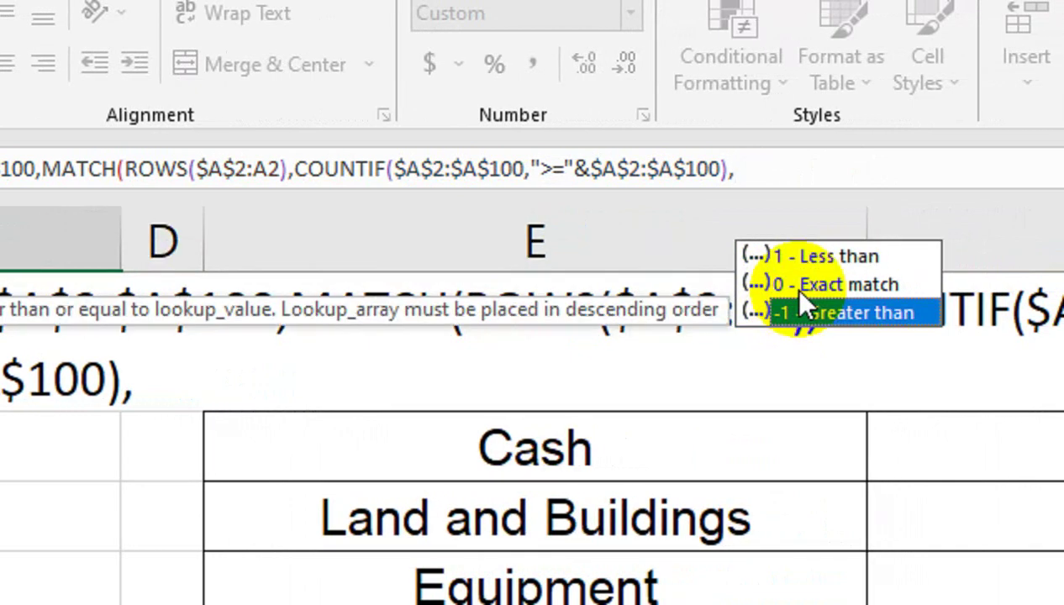
left_click(800, 289)
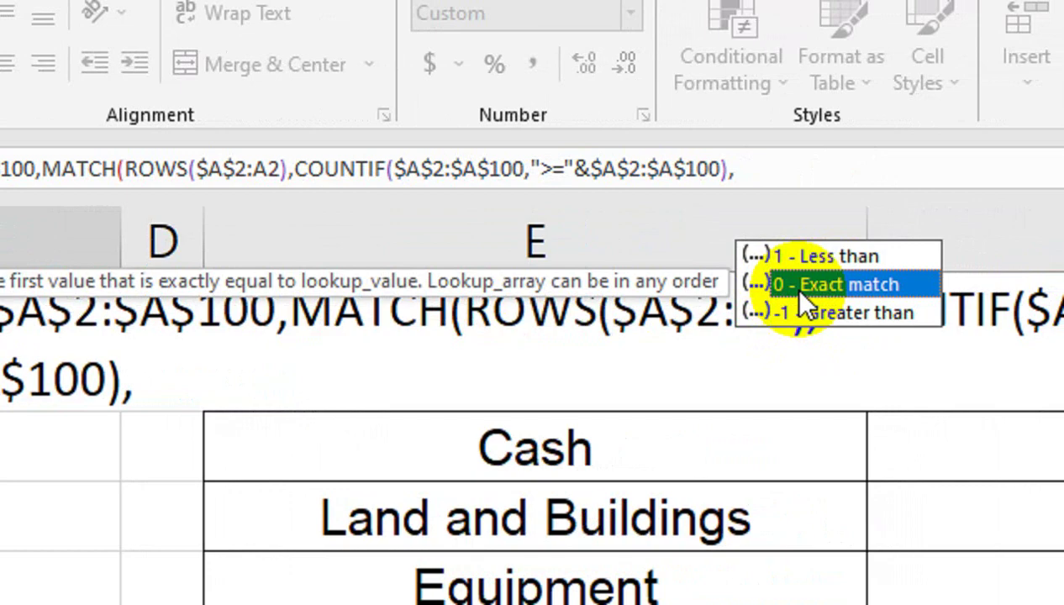
double_click(801, 290)
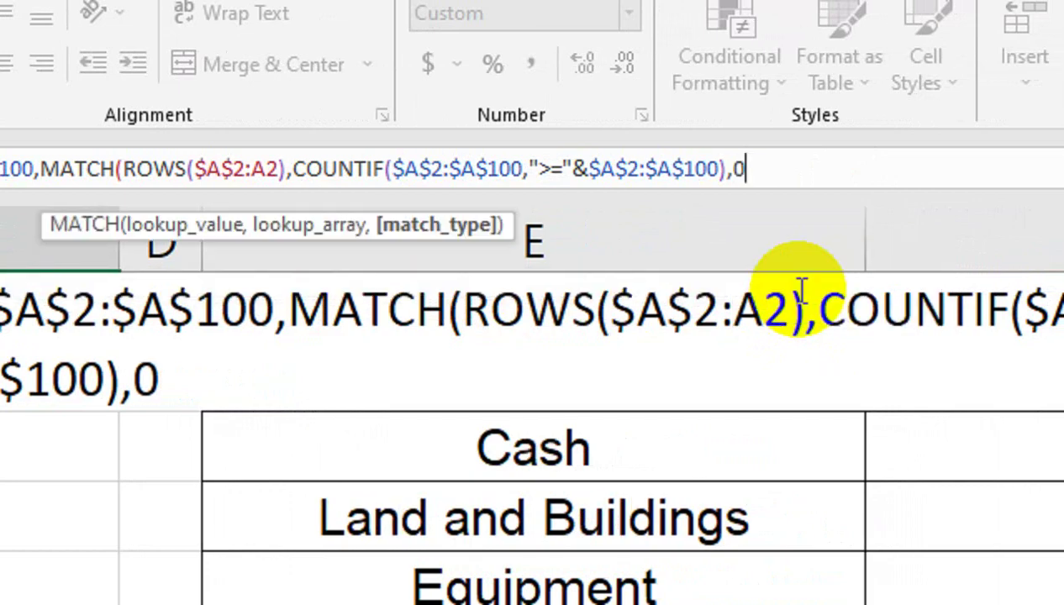
type(")")
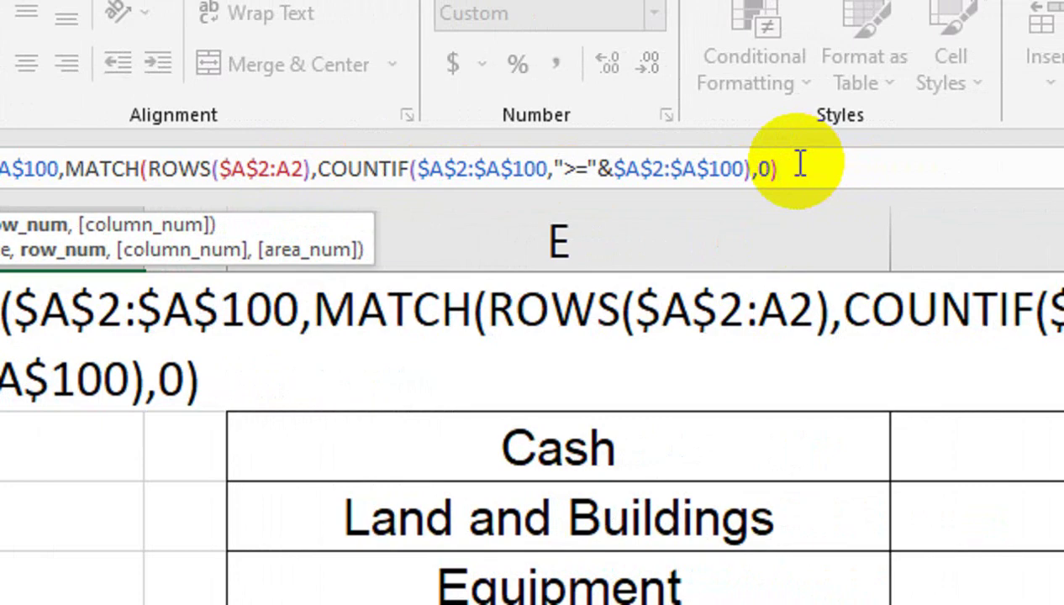
type(")")
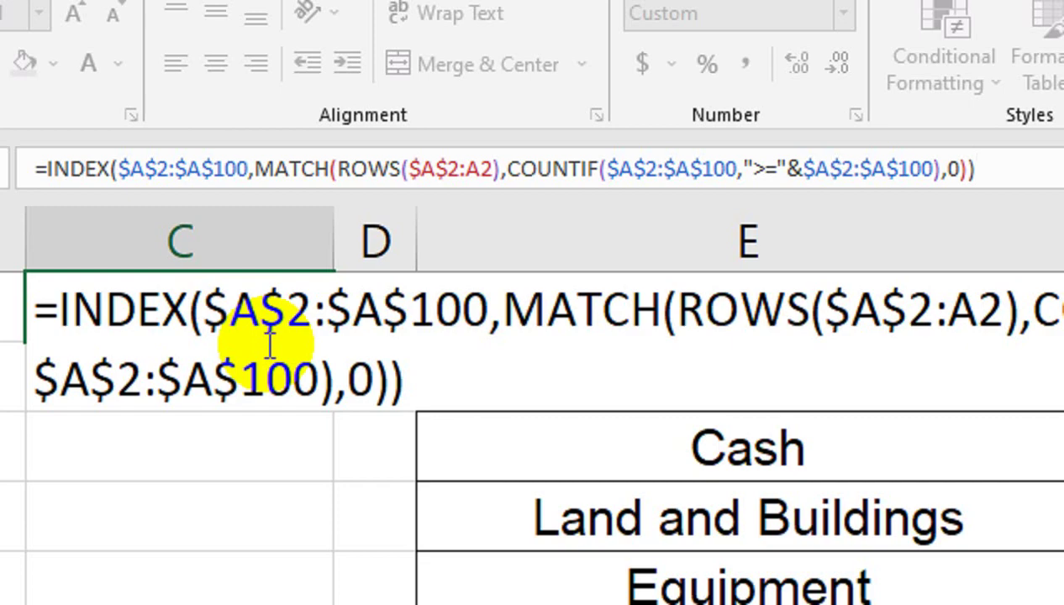
key("ctrl+shift+Return")
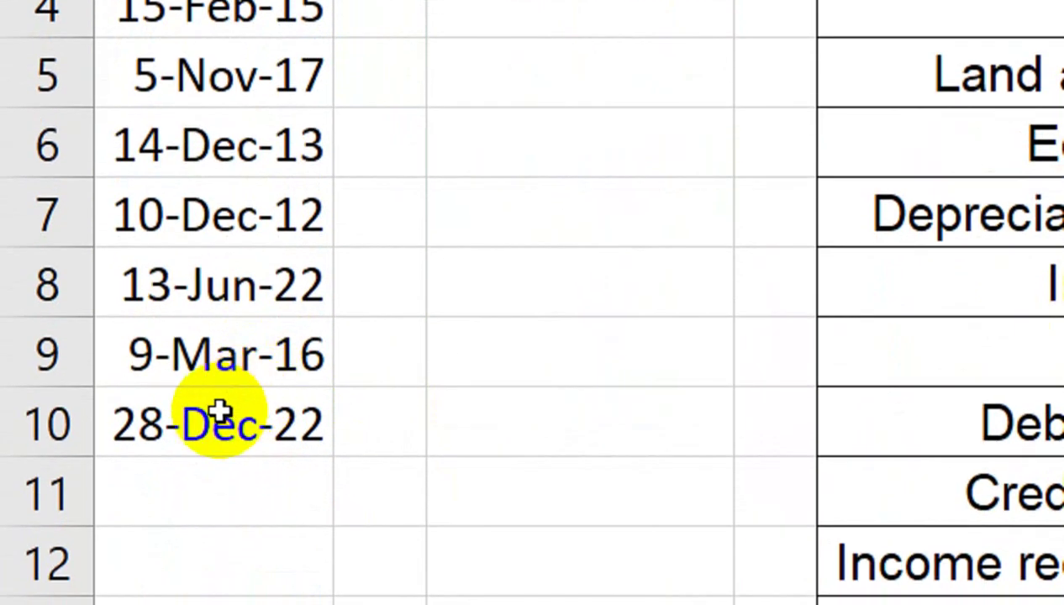
left_click(217, 423)
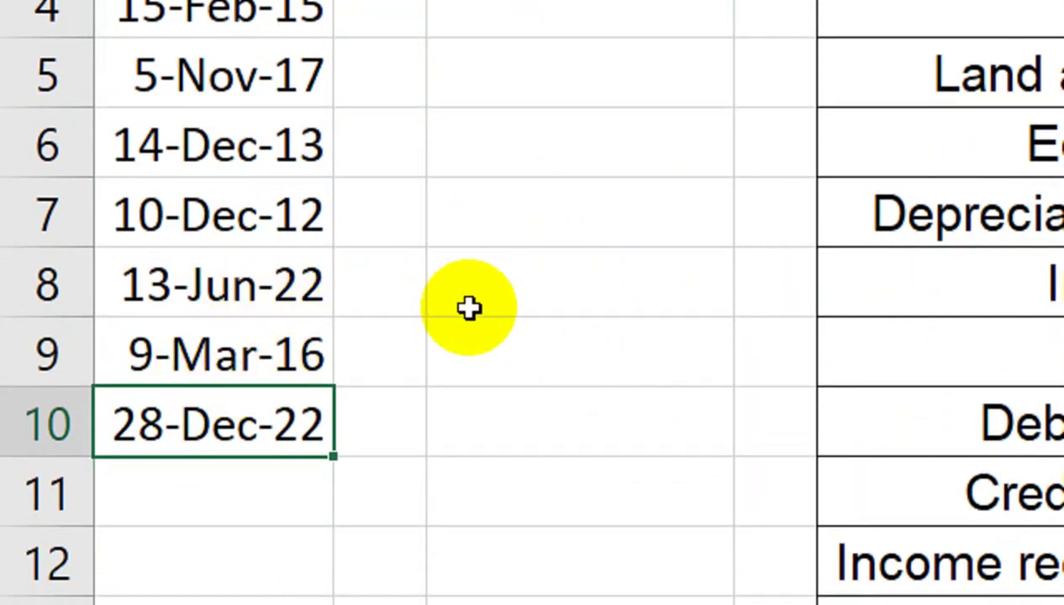
- Replace the date in A10 with 1-Nov-22 and check the updated result in C2
key("Delete")
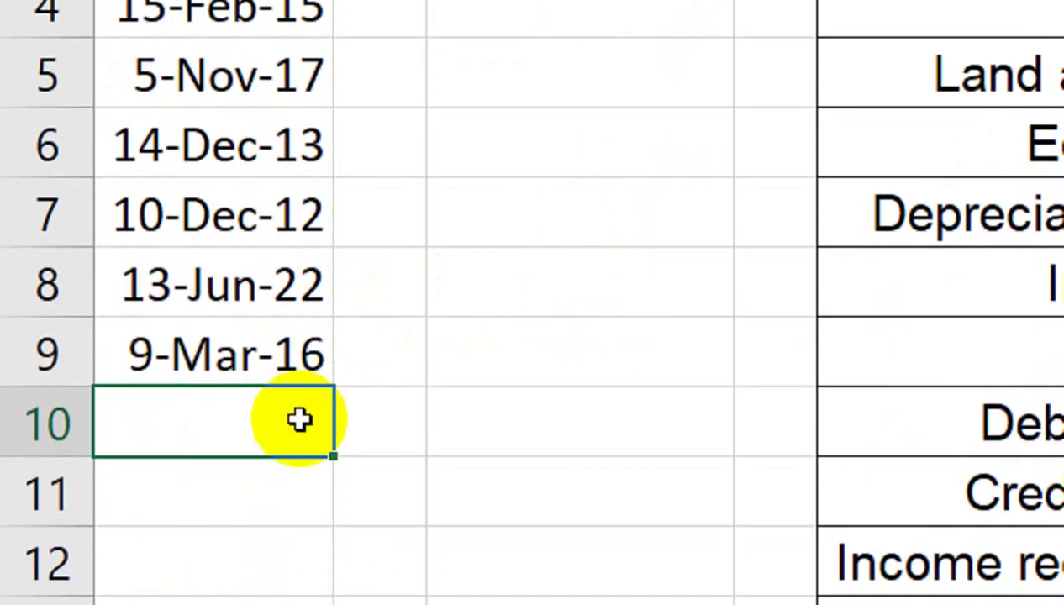
type("1-O")
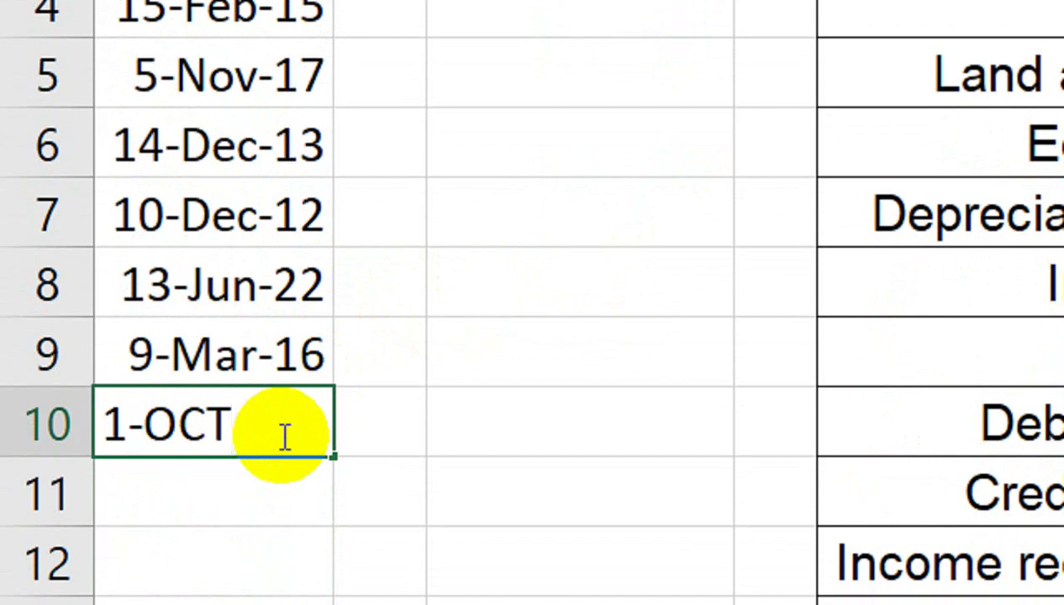
key("BackSpace")
type("NOV")
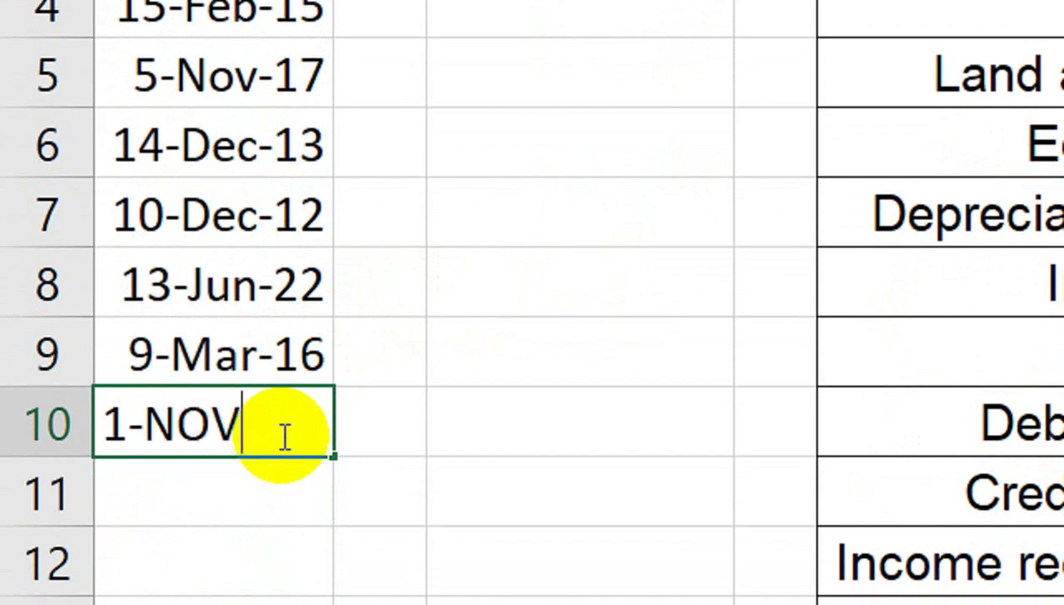
type("0")
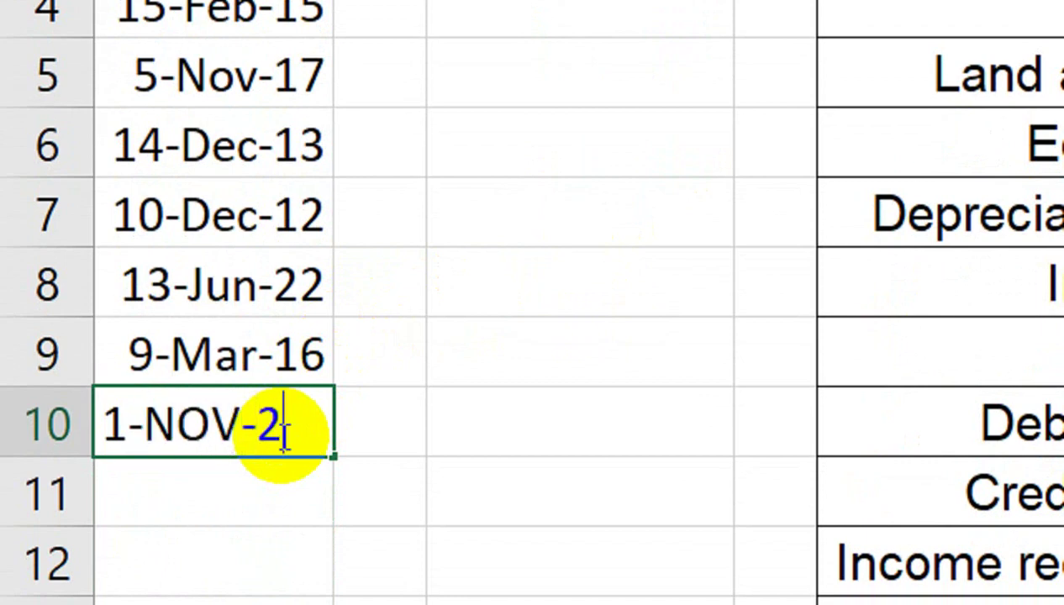
type("2")
key("Return")
scroll(336, 431, "up", 3)
left_click(652, 201)
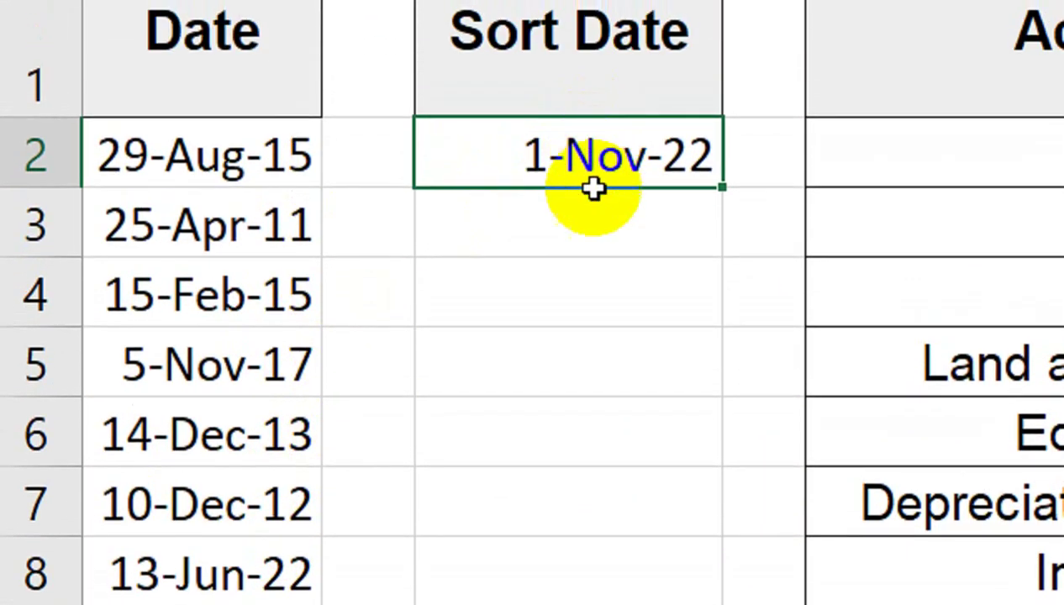
- Fill the C2 formula down through C100 and ignore the #N/A error warnings
left_click_drag(721, 194, 775, 374)
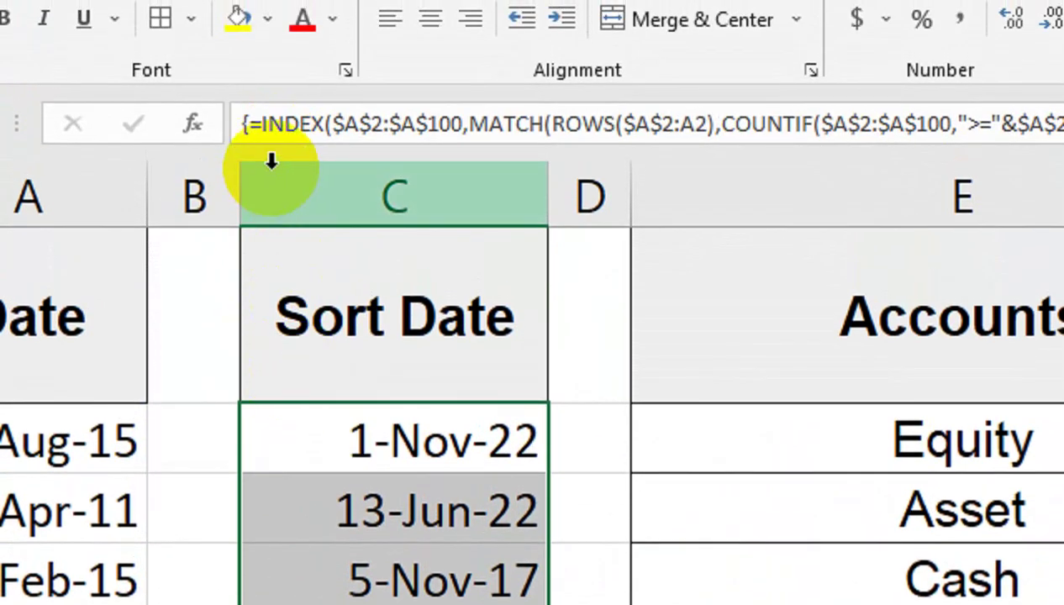
scroll(274, 161, "down", 1)
scroll(274, 162, "down", 2)
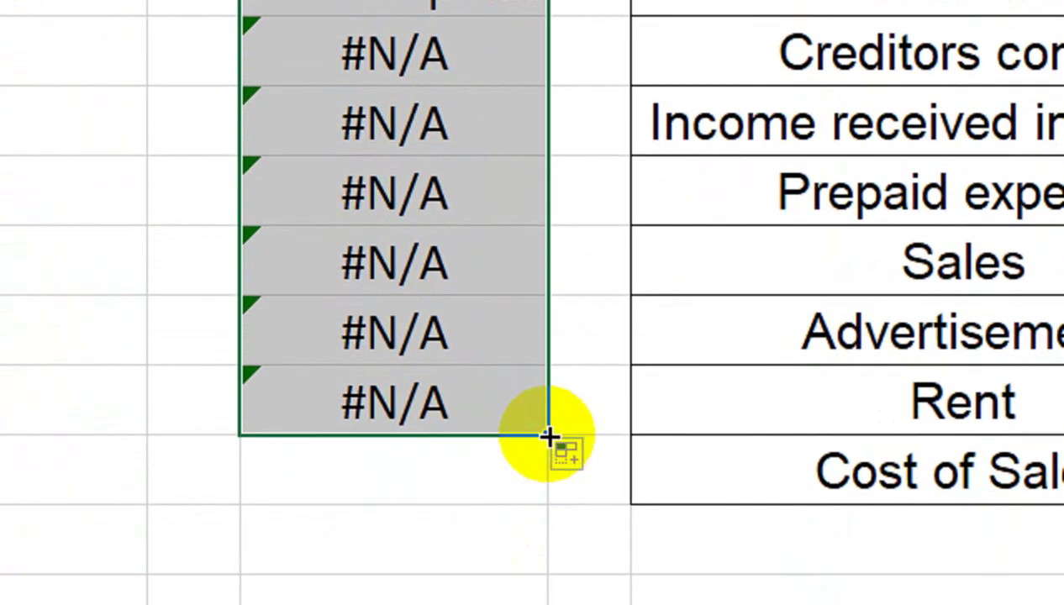
left_click_drag(547, 409, 431, 152)
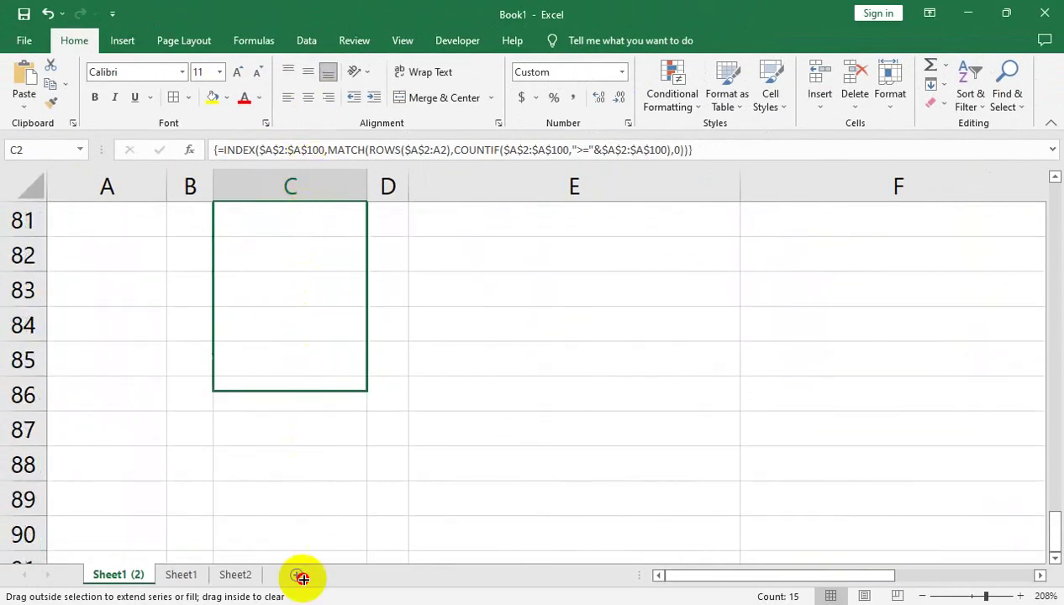
mouse_move(327, 186)
left_mouse_down()
mouse_move(293, 381)
mouse_move(324, 186)
mouse_move(348, 557)
left_mouse_up()
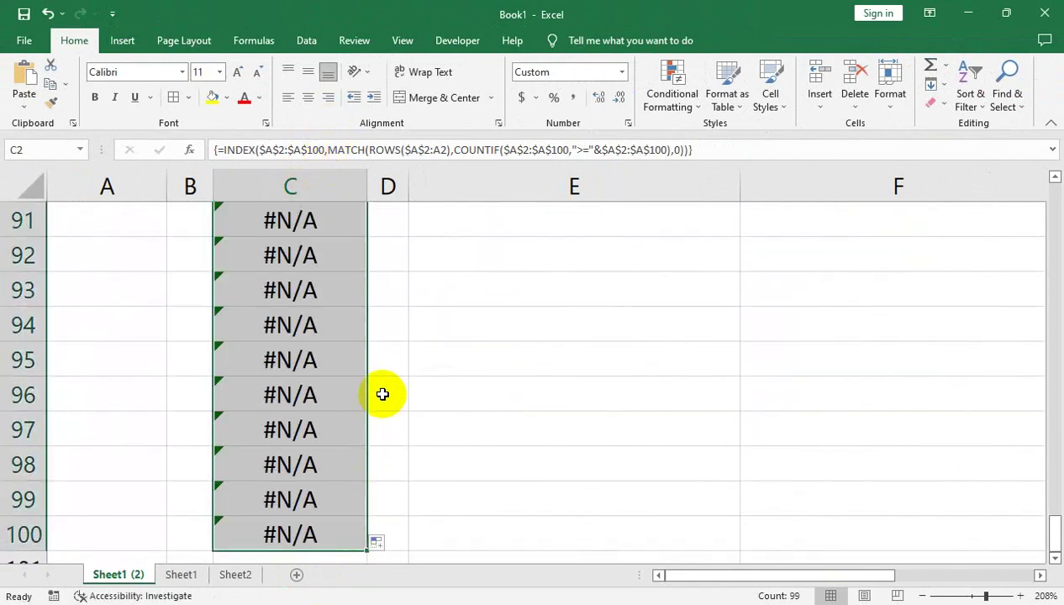
scroll(382, 394, "up", 3)
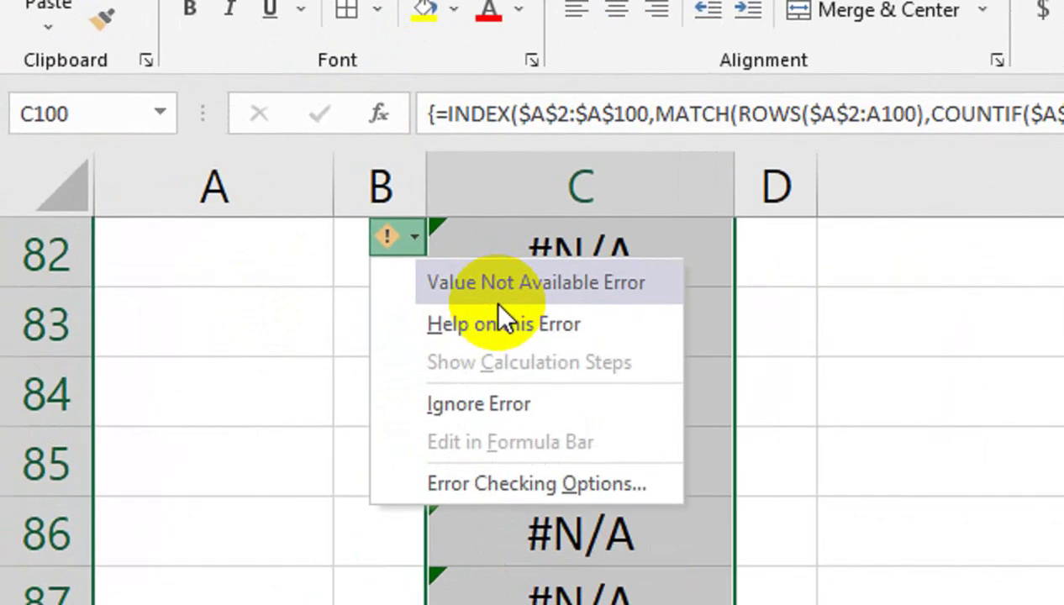
left_click(464, 405)
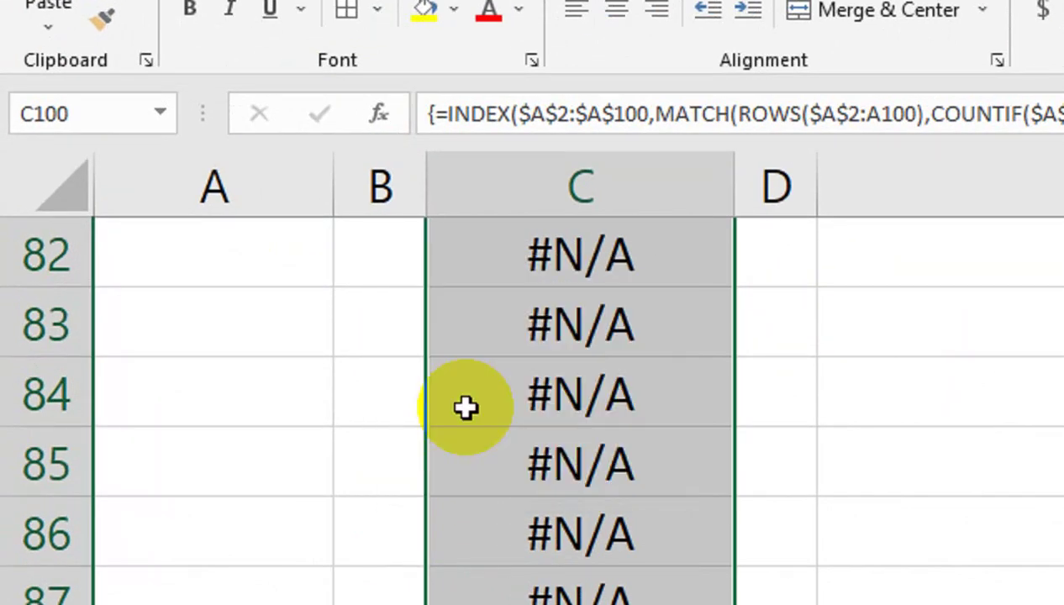
scroll(591, 478, "up", 10)
scroll(588, 458, "up", 11)
scroll(588, 458, "up", 6)
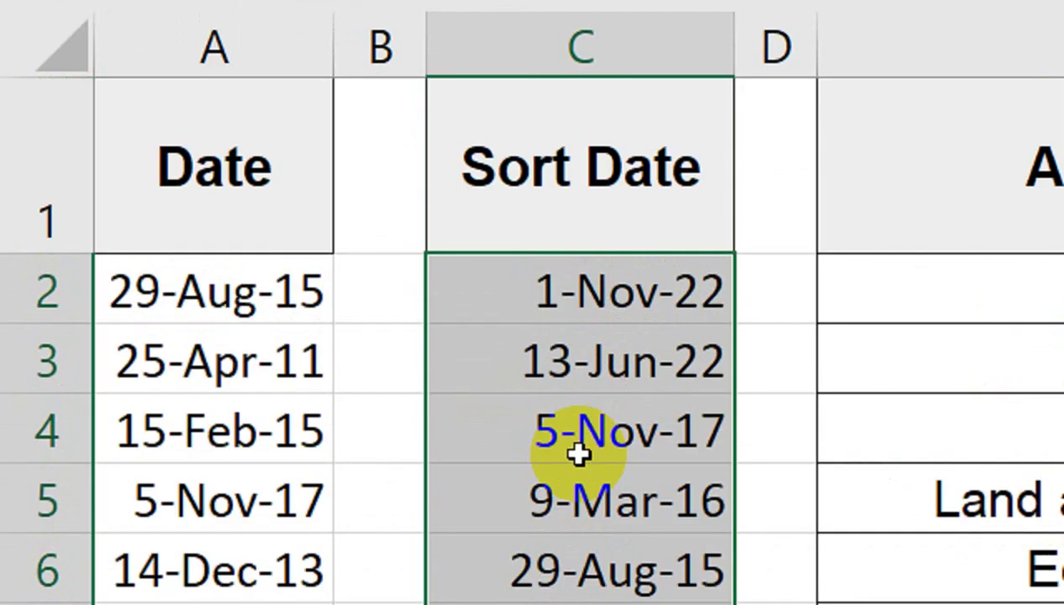
scroll(580, 359, "down", 4)
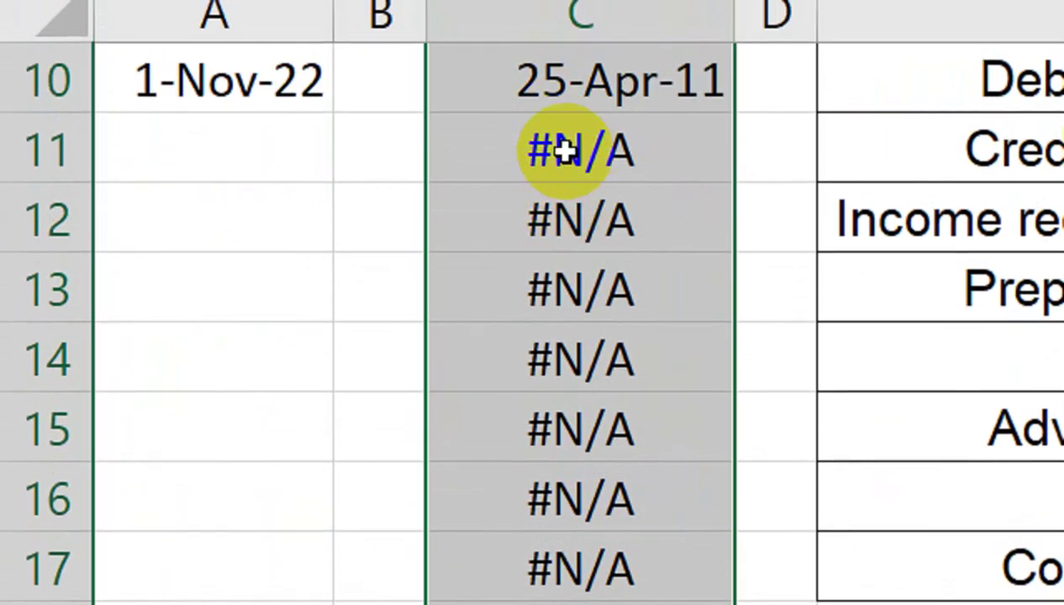
scroll(562, 151, "up", 3)
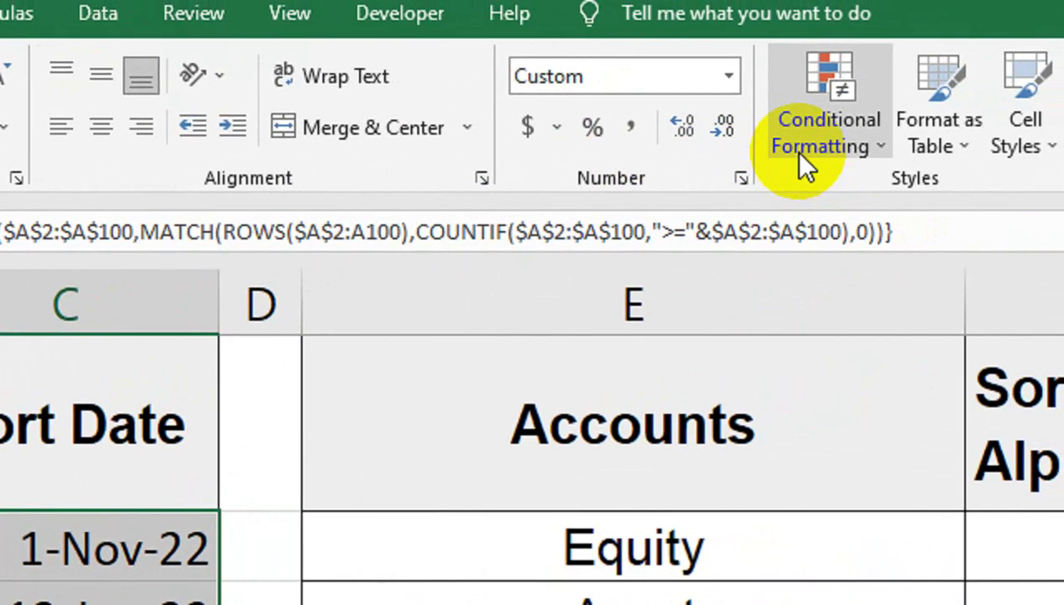
- Add a conditional formatting rule giving cells with errors a white font
left_click(801, 156)
mouse_move(803, 206)
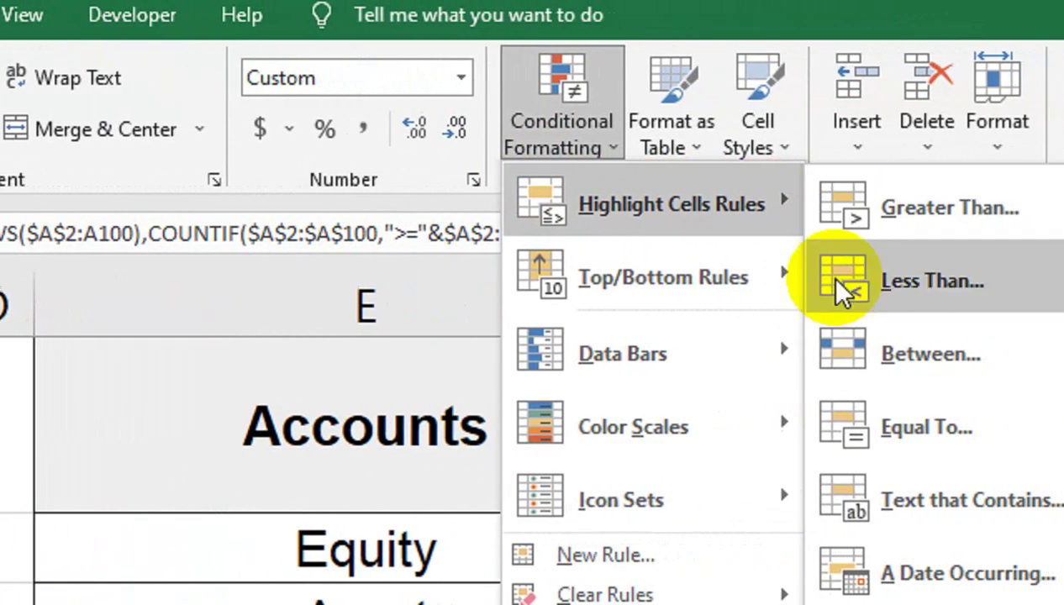
left_click(803, 498)
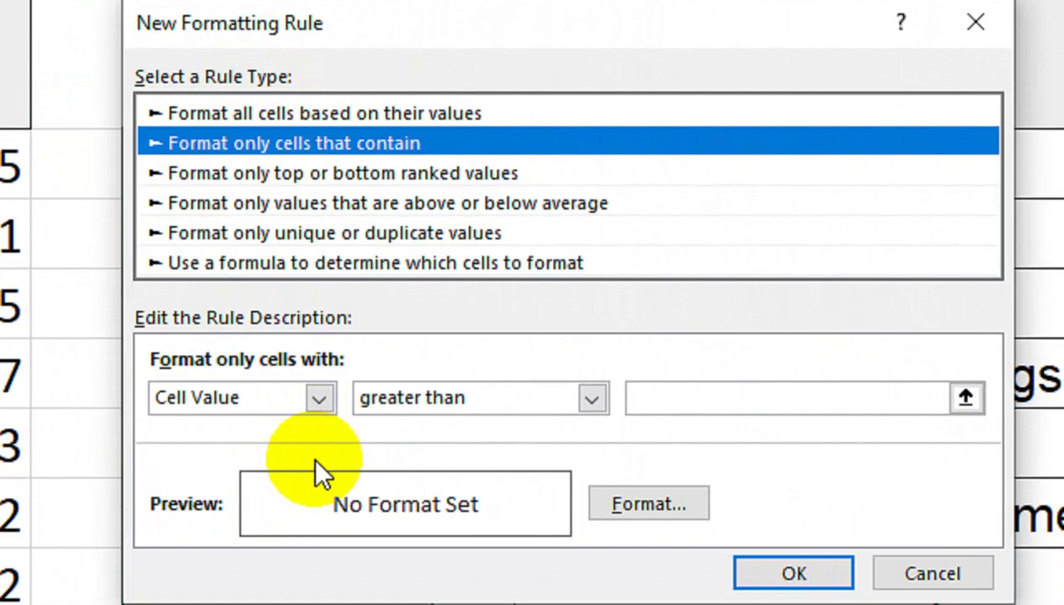
left_click(319, 398)
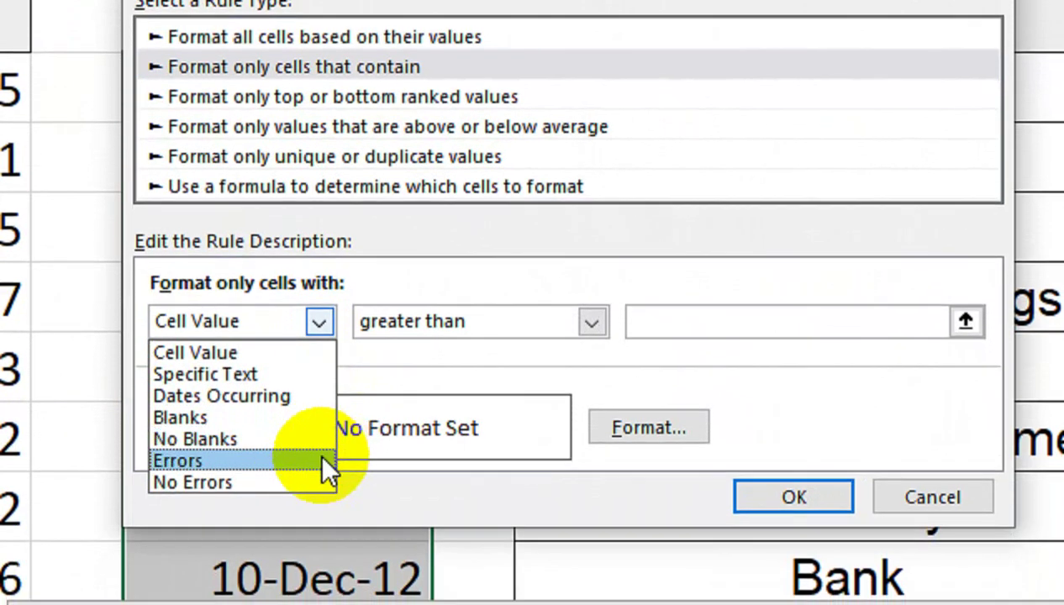
left_click(320, 460)
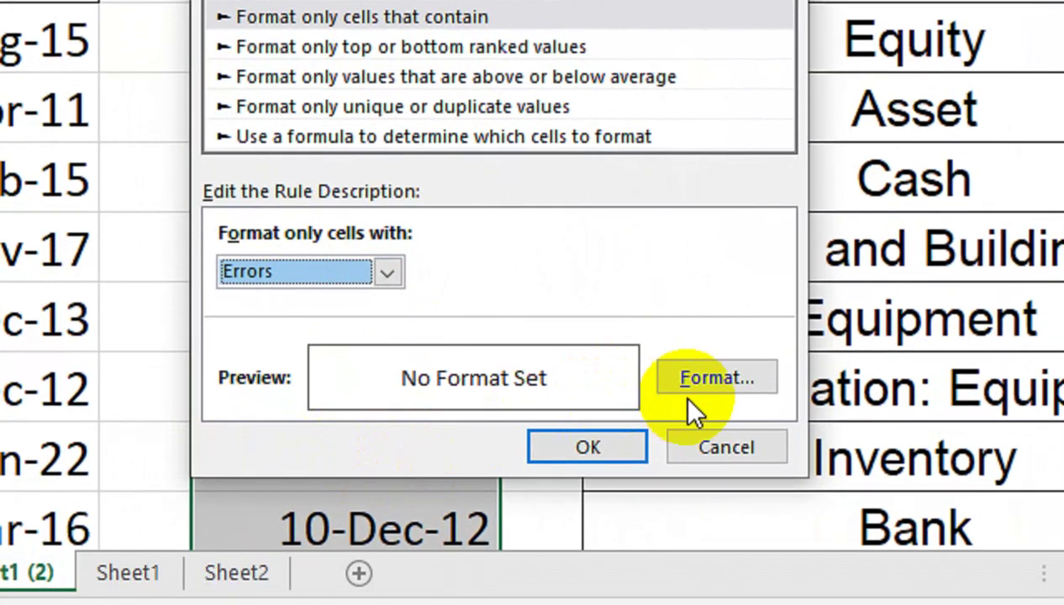
left_click(704, 378)
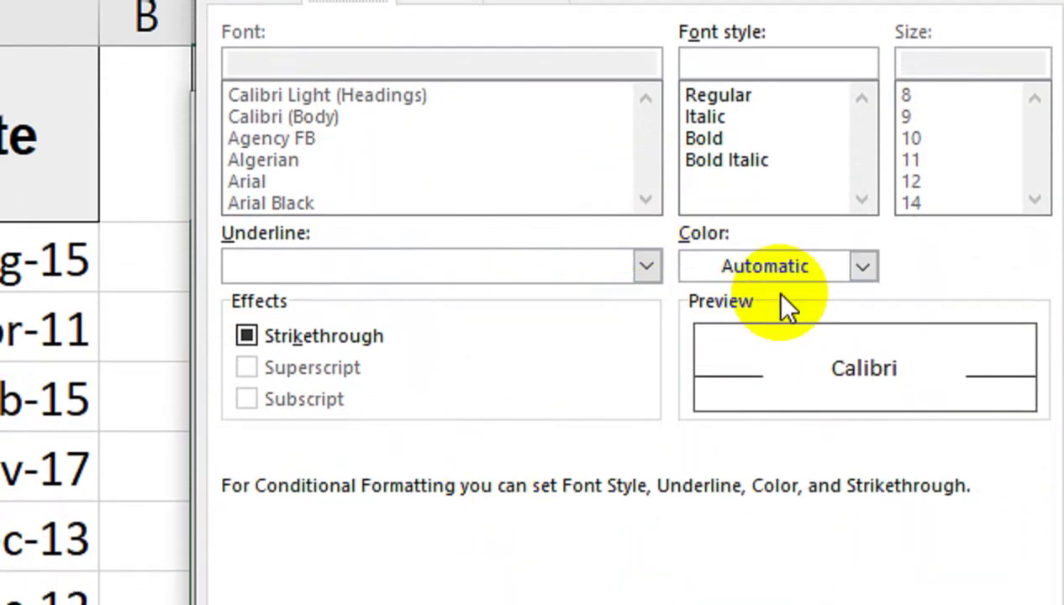
left_click(780, 271)
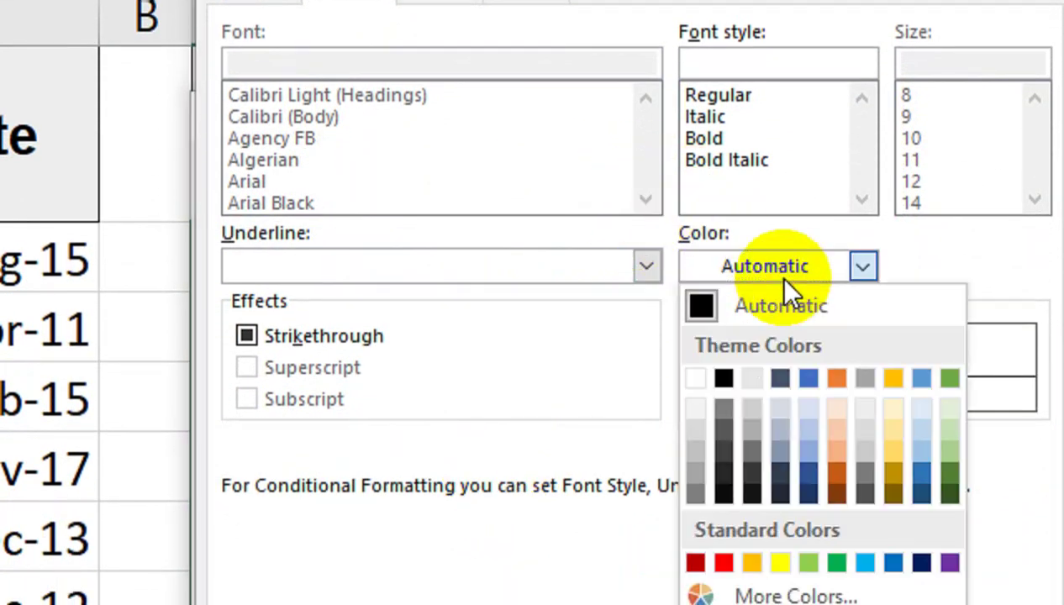
left_click(695, 377)
left_click(807, 488)
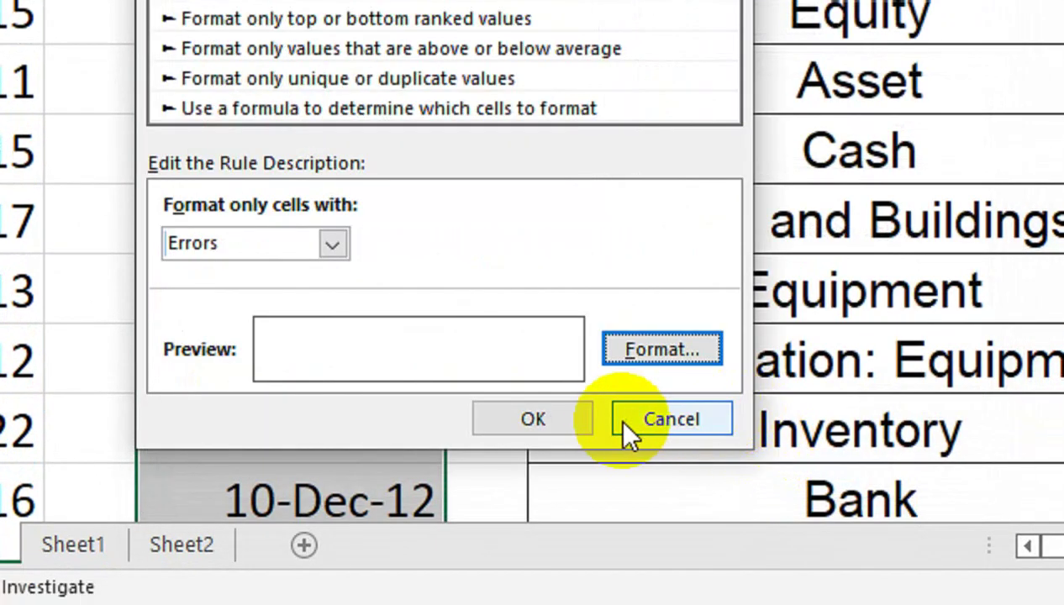
left_click(582, 422)
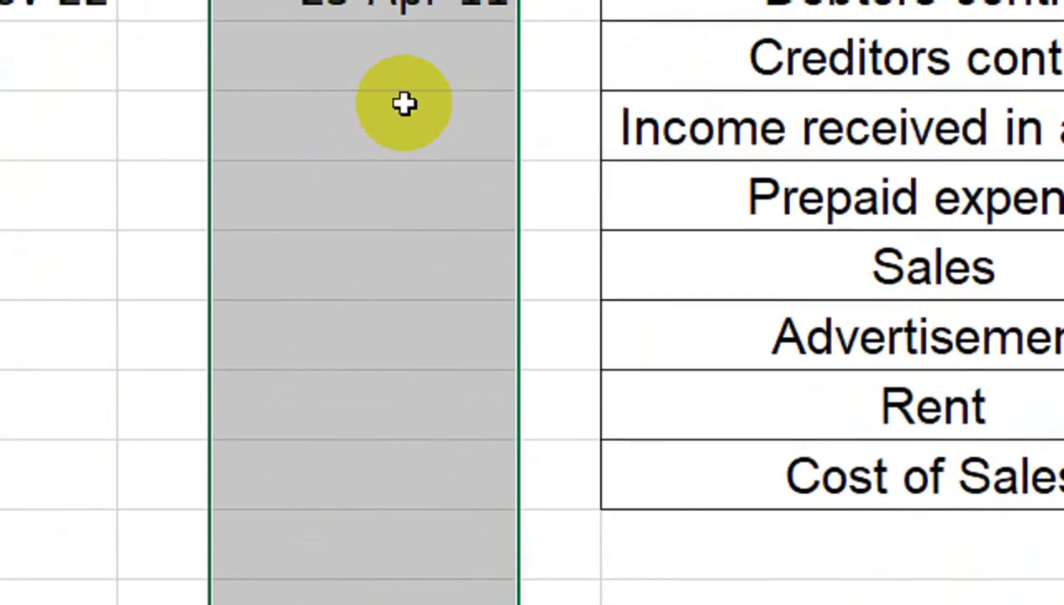
left_click(392, 262)
- Enter 5-Nov-22 in A11 and reselect C2 to view the updated sort
scroll(415, 159, "up", 2)
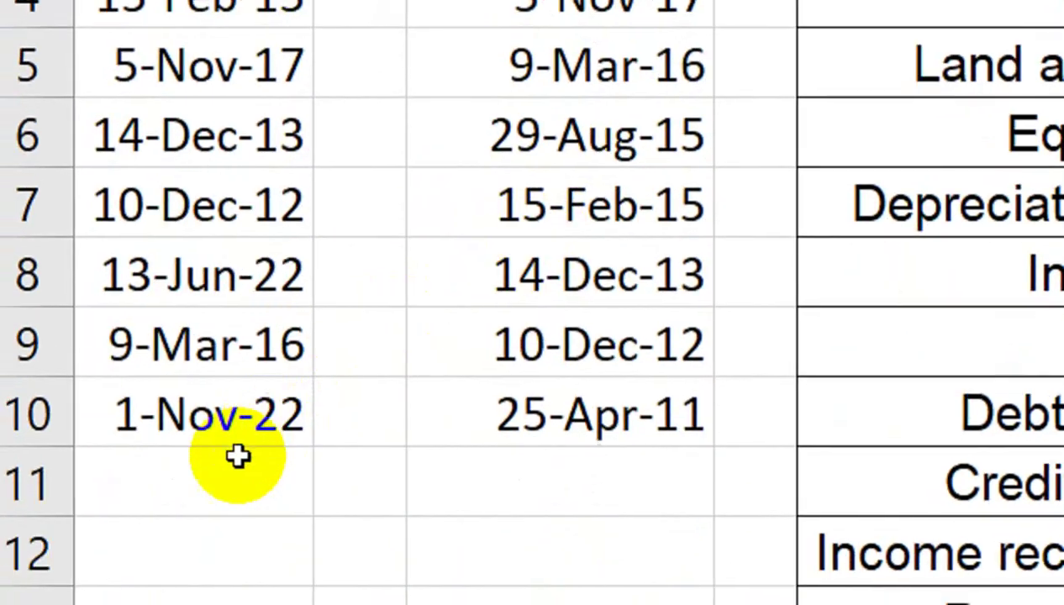
left_click(240, 455)
type("5-NOV-22")
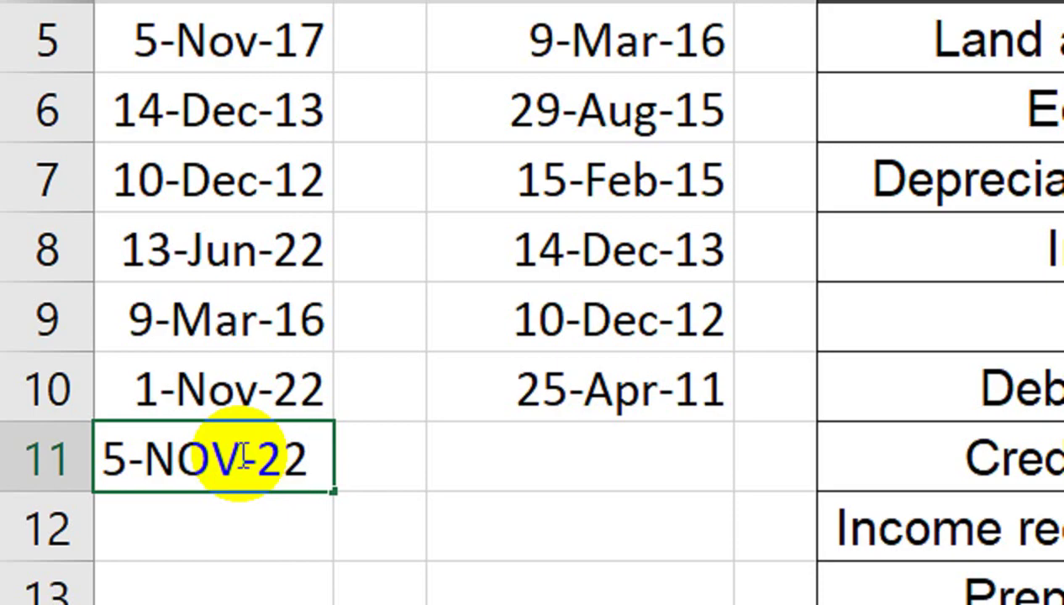
key("Return")
left_click(240, 458)
key("ctrl+Home")
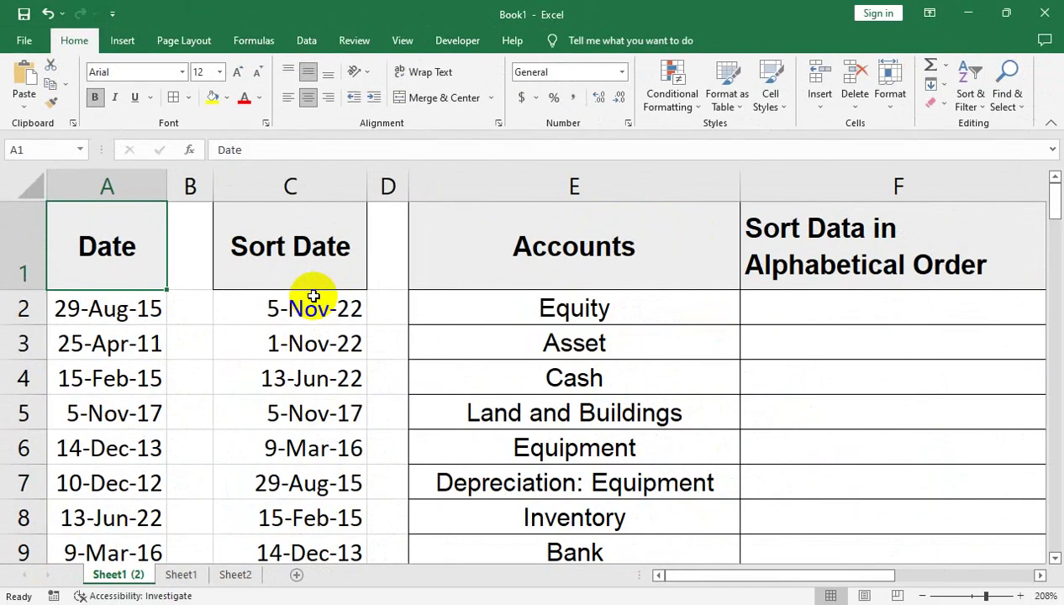
left_click(313, 296)
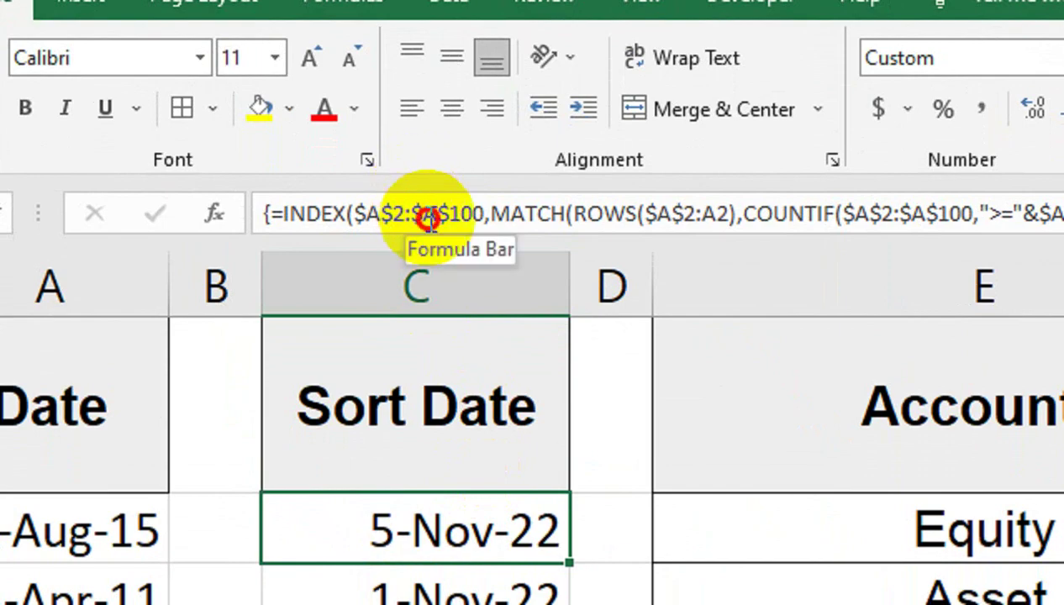
- Copy C2's formula, re-enter it as an array formula, and paste it into F2
left_click(429, 217)
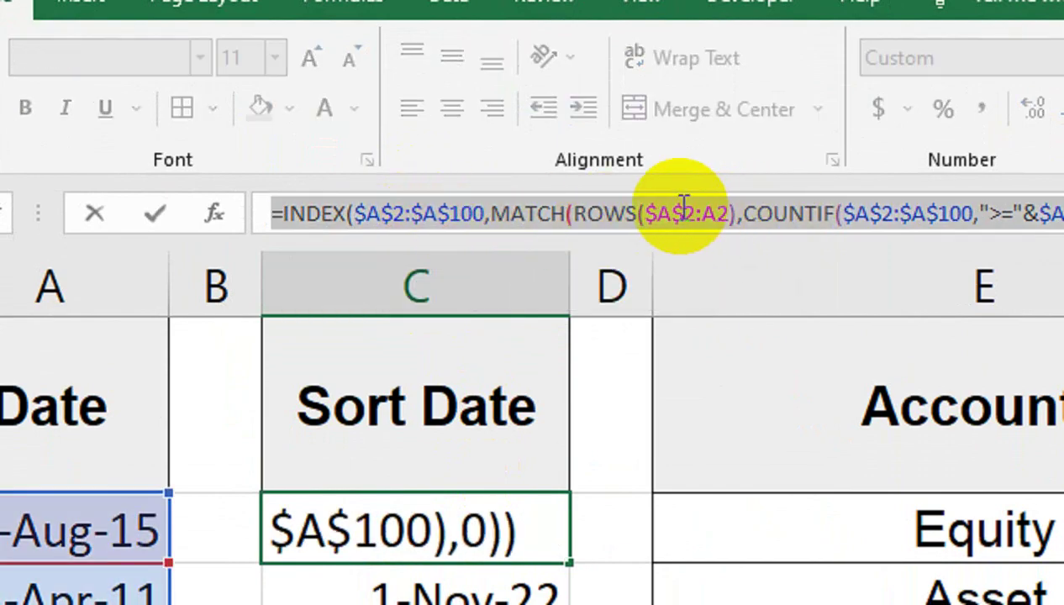
key("ctrl+shift+Return")
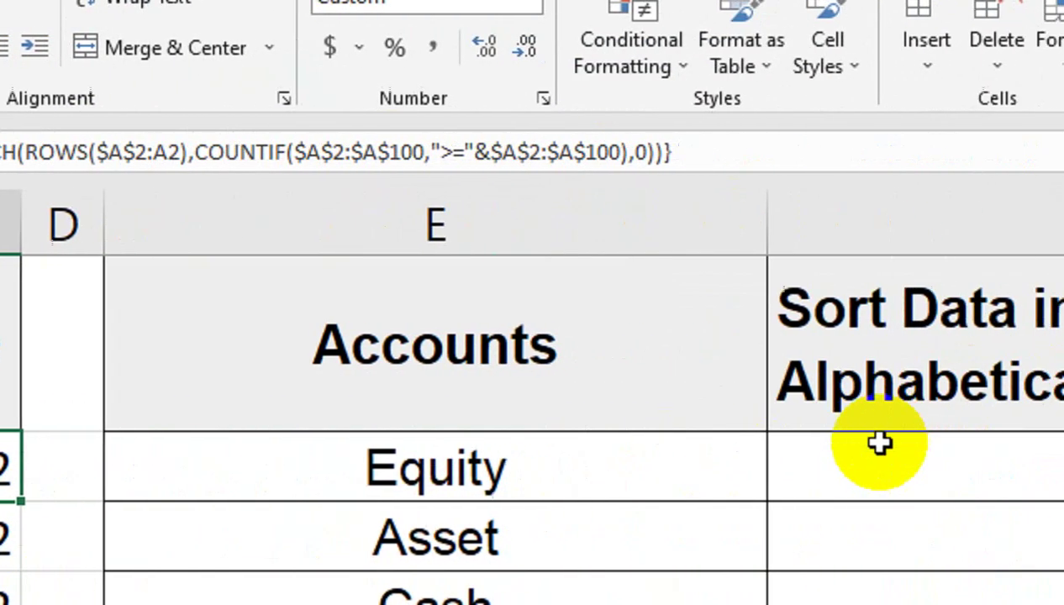
left_click(879, 443)
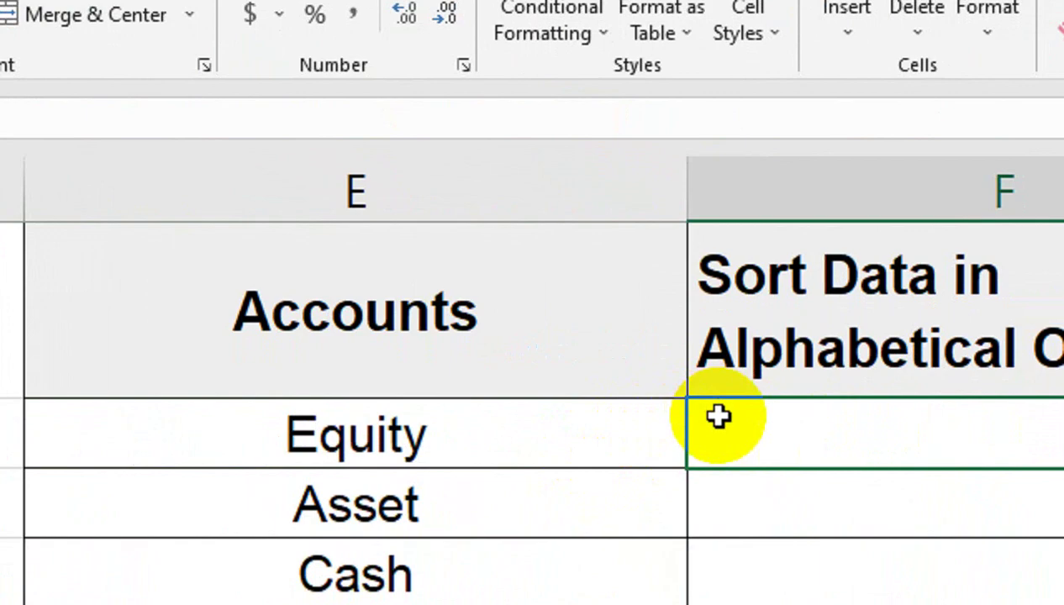
type("=INDEX($A$2:$A$100,MATCH(ROWS($A$2:A2),COUNTIF($A$2:$A$100,\">=\"&$A$2:$A$100),0))")
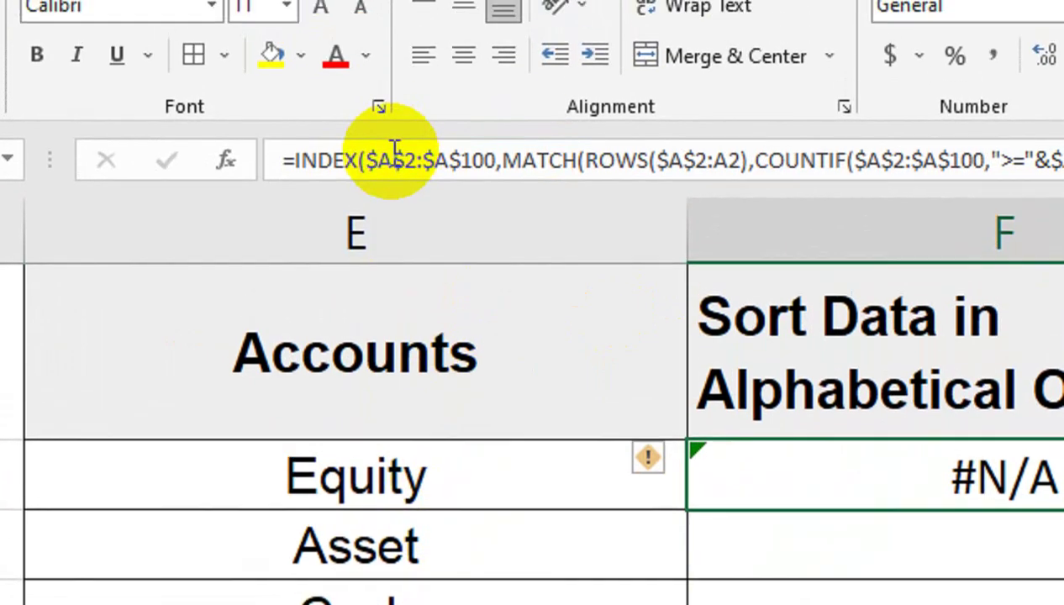
- Switch the INDEX range and ROWS references in F2 from column A to column E
left_click(382, 160)
key("BackSpace")
type("E")
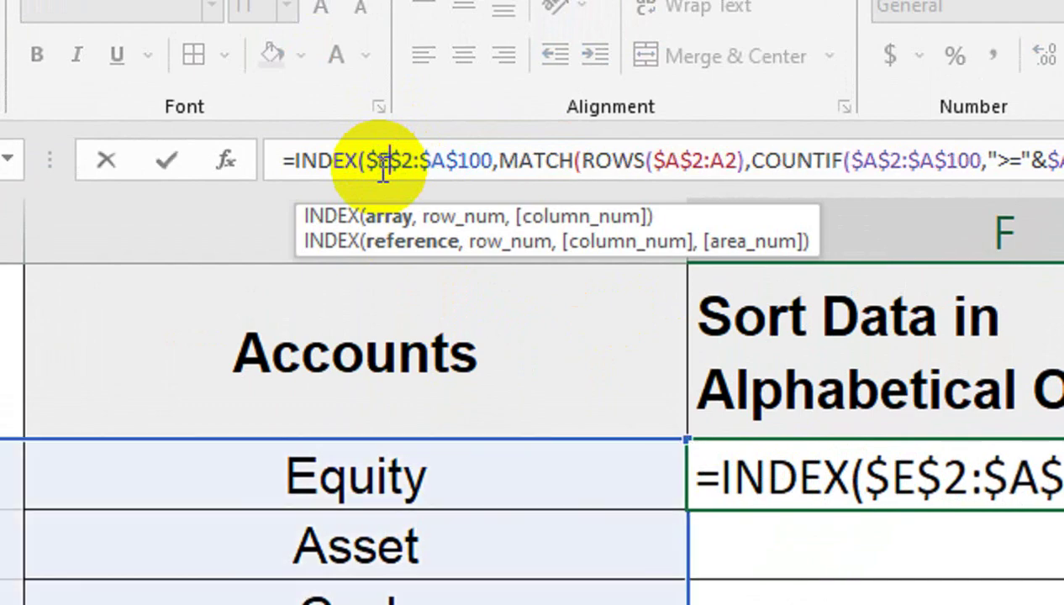
left_click(438, 166)
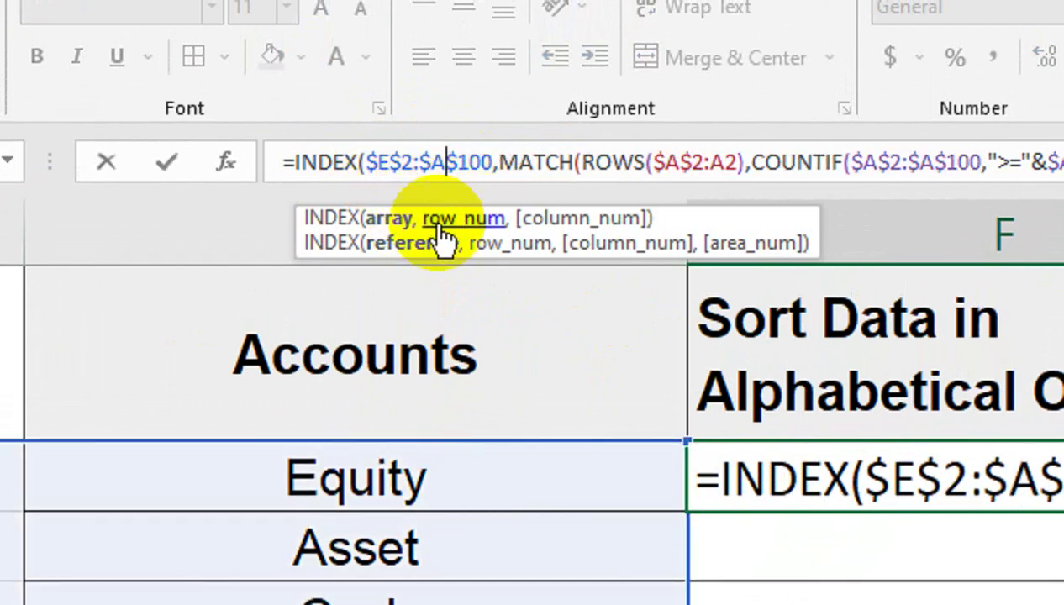
key("BackSpace")
type("E")
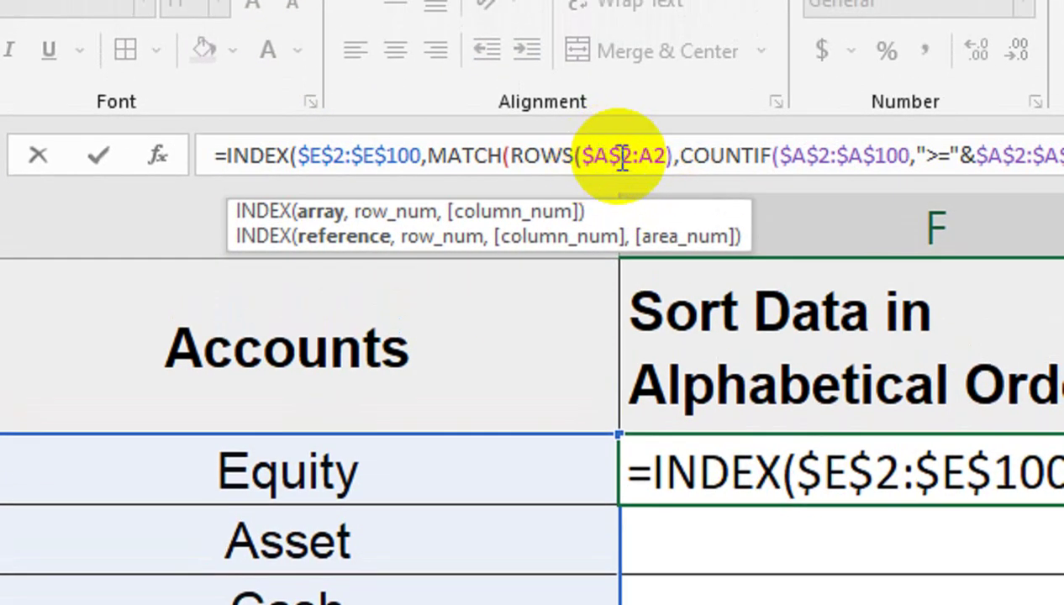
left_click(610, 157)
key("BackSpace")
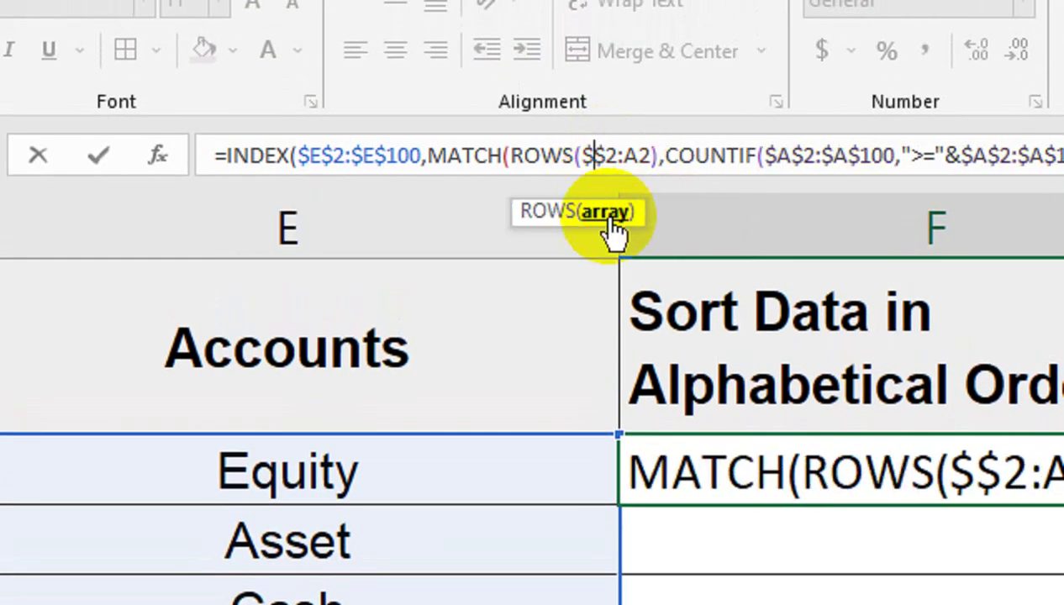
type("E")
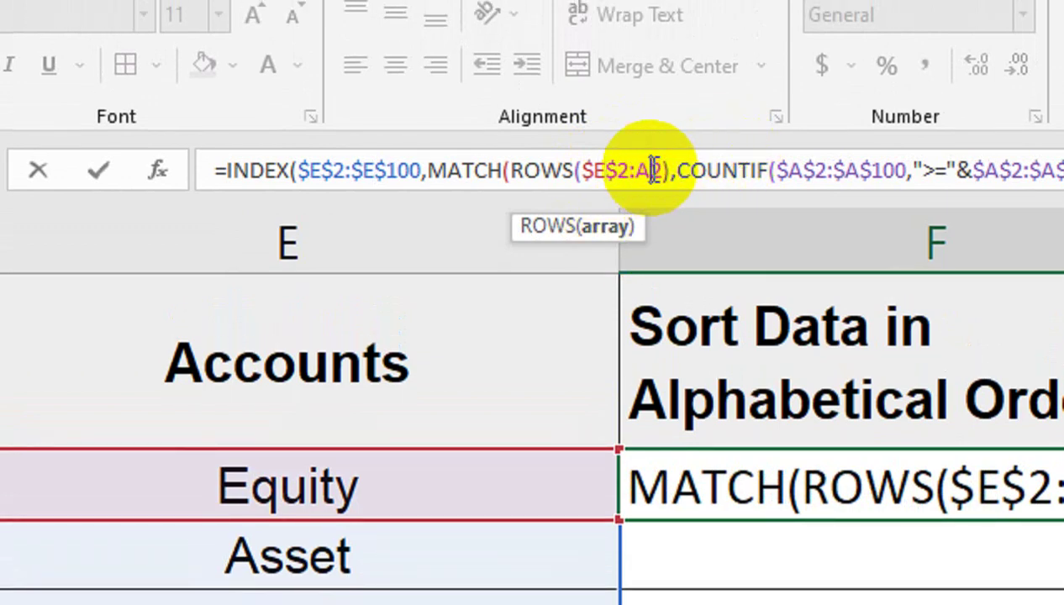
left_click(653, 169)
key("BackSpace")
type("E")
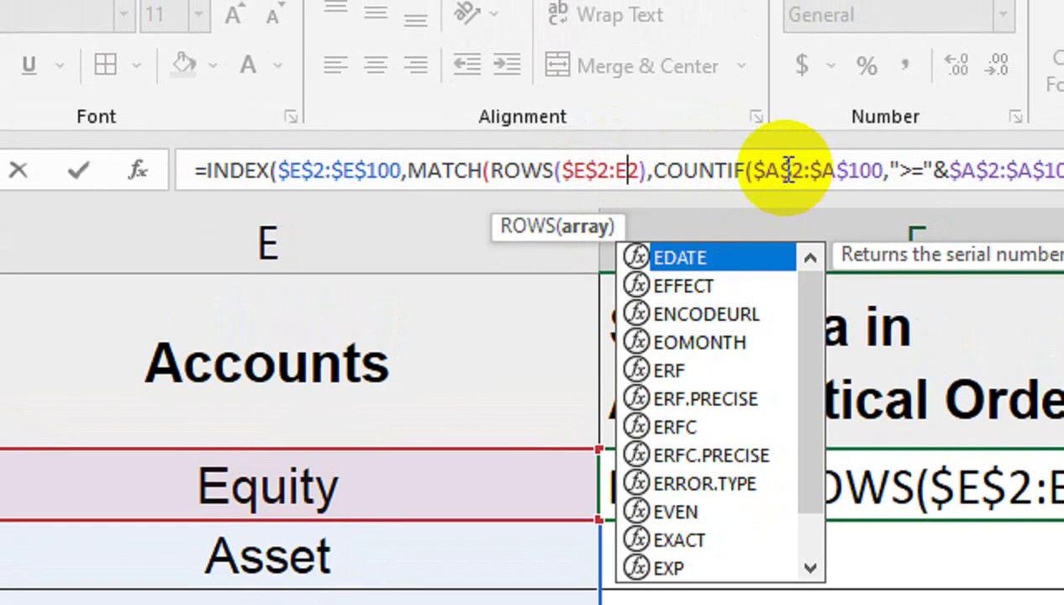
- Change COUNTIF's range and criteria references to $E$2:$E$100
left_click(782, 169)
key("BackSpace")
type("E")
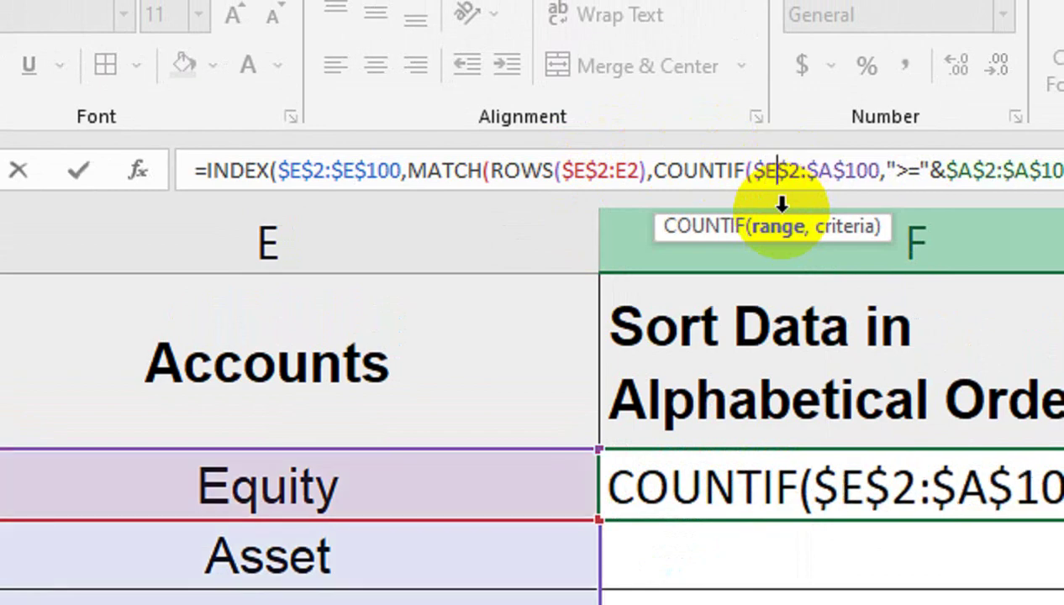
left_click(782, 169)
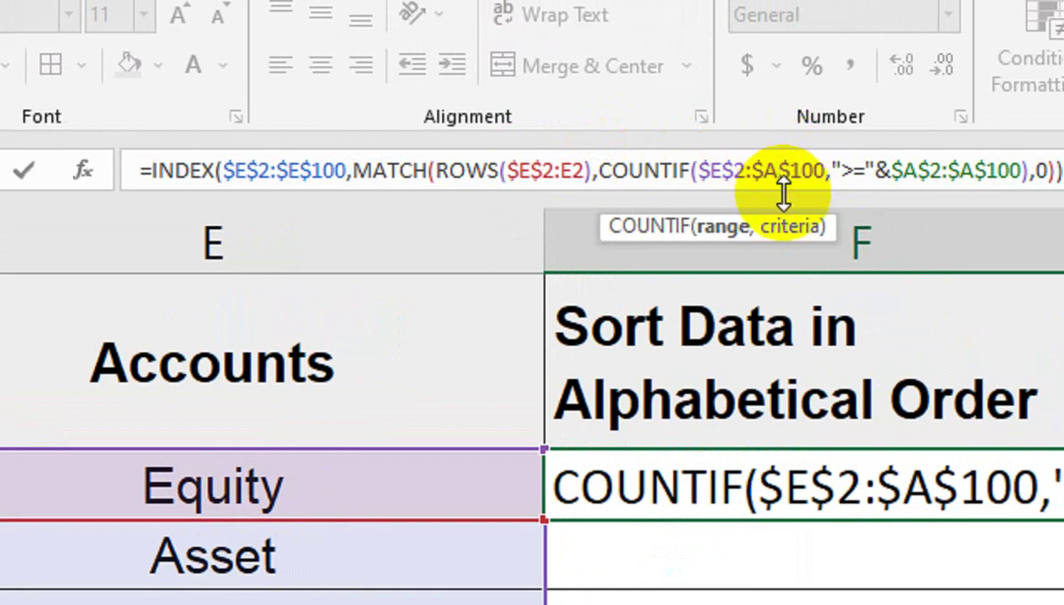
key("BackSpace")
type("E")
left_click(893, 170)
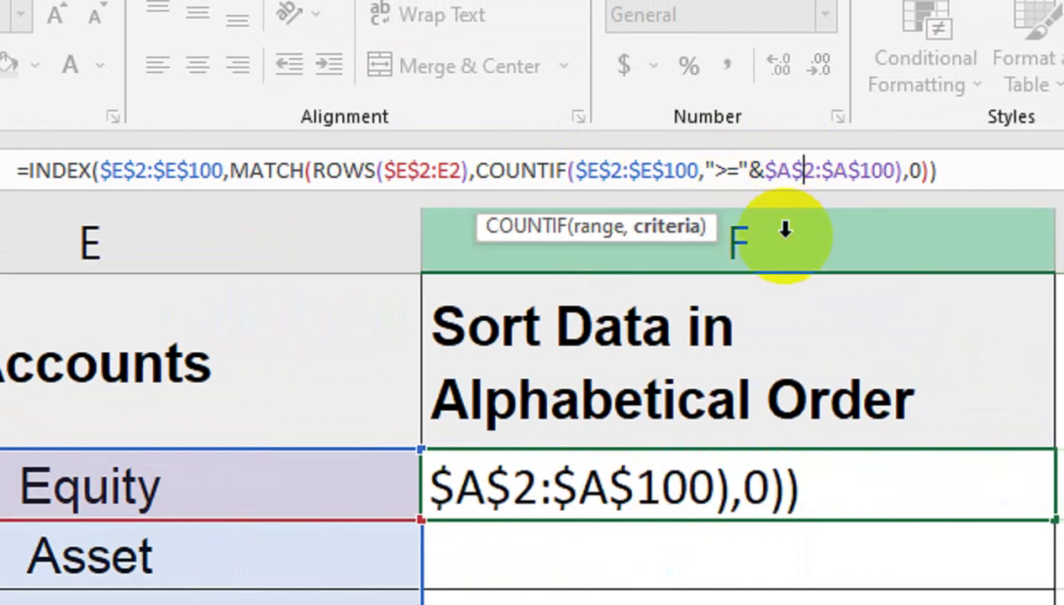
key("BackSpace")
type("E")
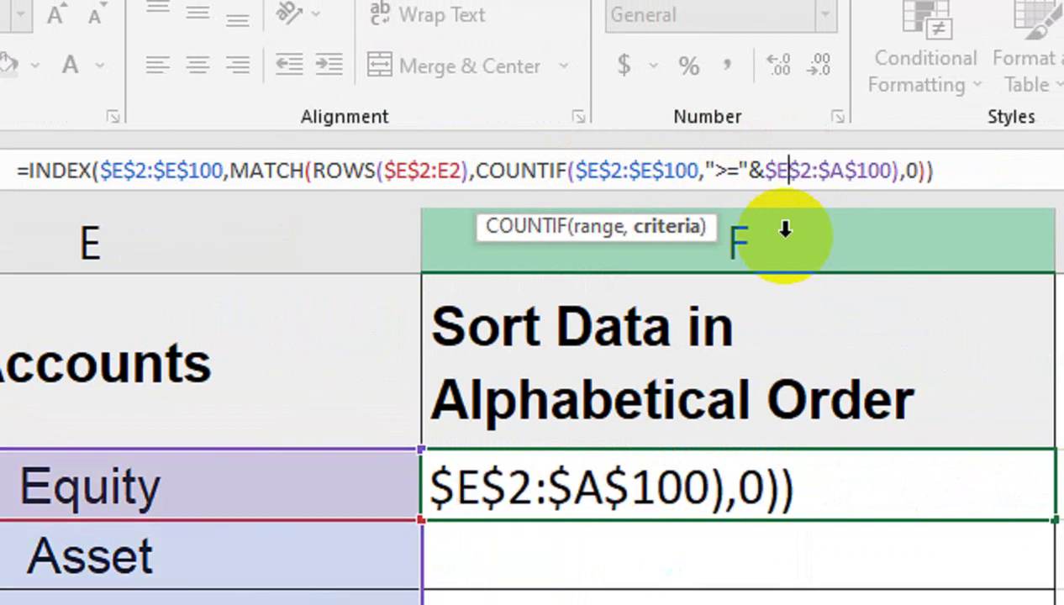
left_click(786, 170)
key("BackSpace")
type("E")
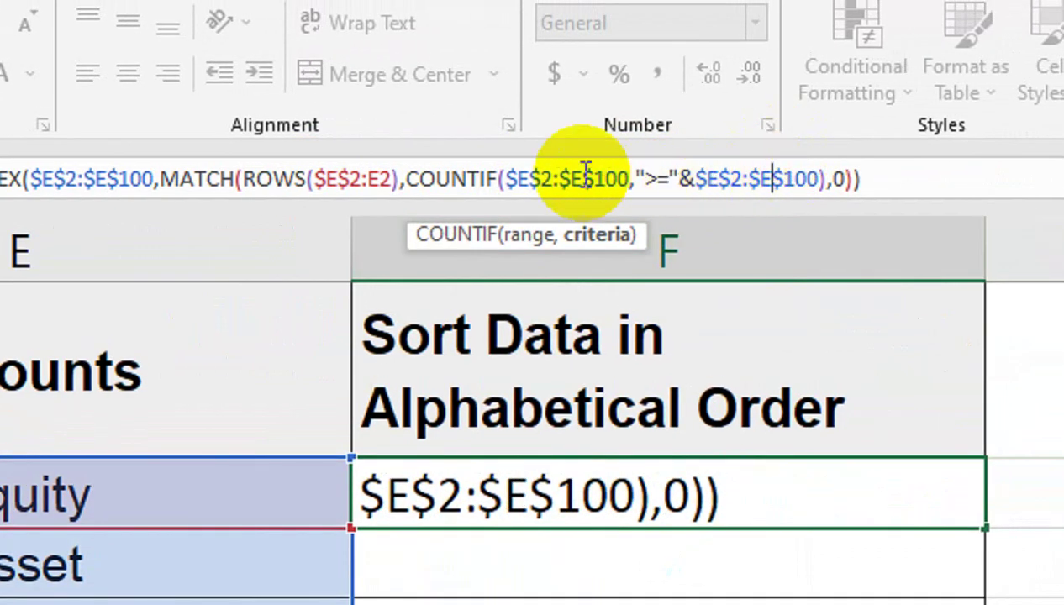
- Change the ">=" comparison to "<=" and array-enter the formula
left_click(656, 181)
double_click(655, 181)
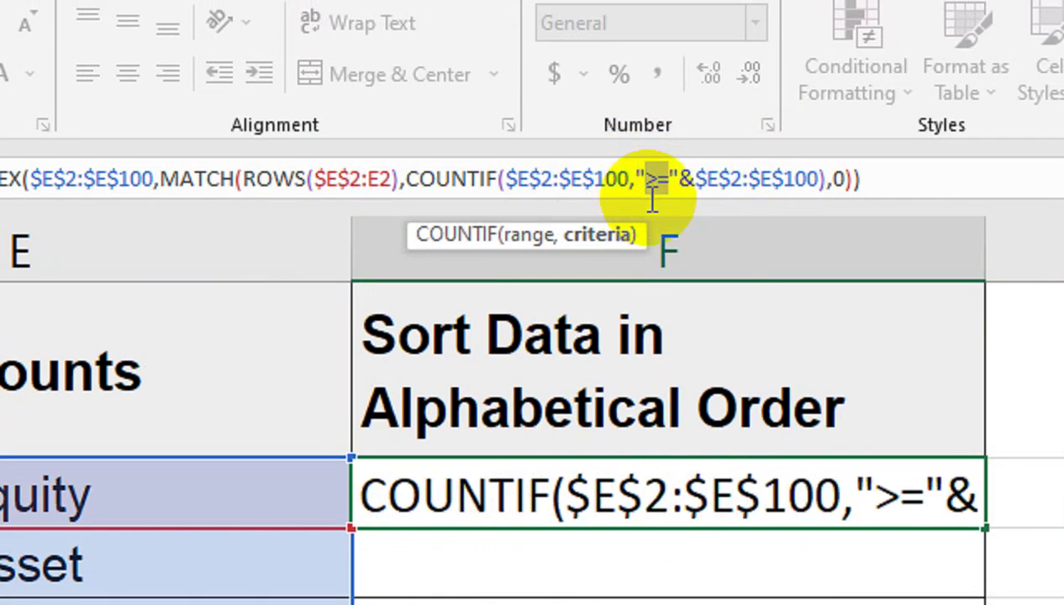
type("<")
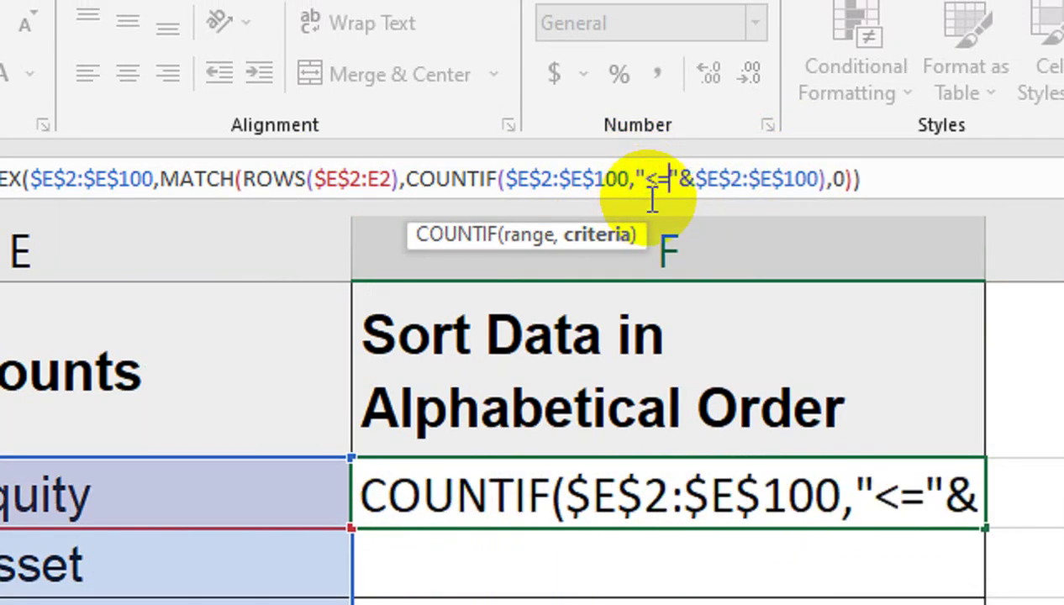
key("ctrl+shift+Return")
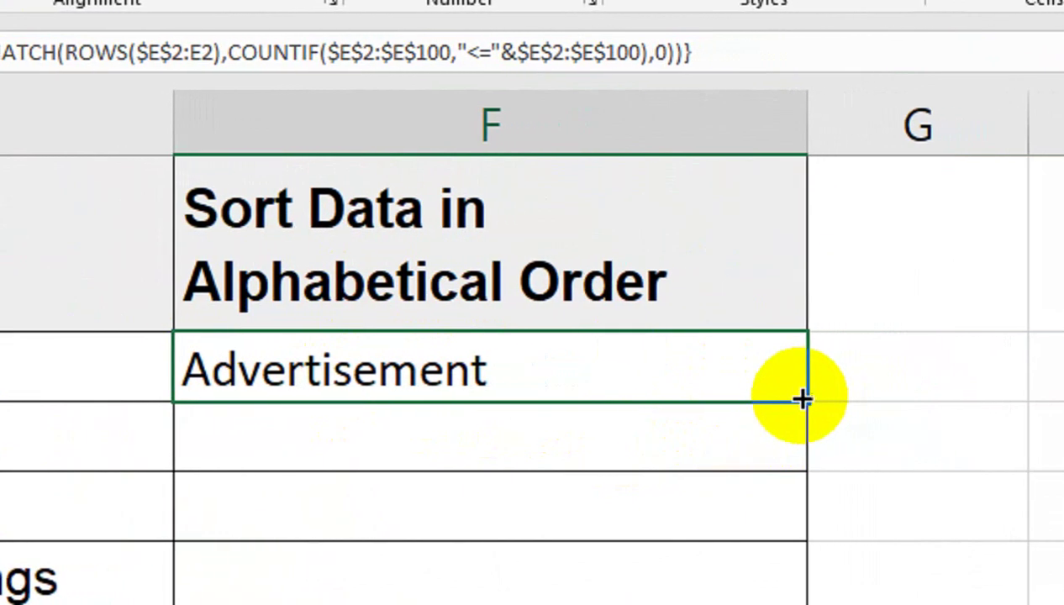
- Copy the F2 formula down column F, listing the 16 accounts alphabetically from Advertisement to Sales
double_click(799, 404)
scroll(642, 422, "down", 5)
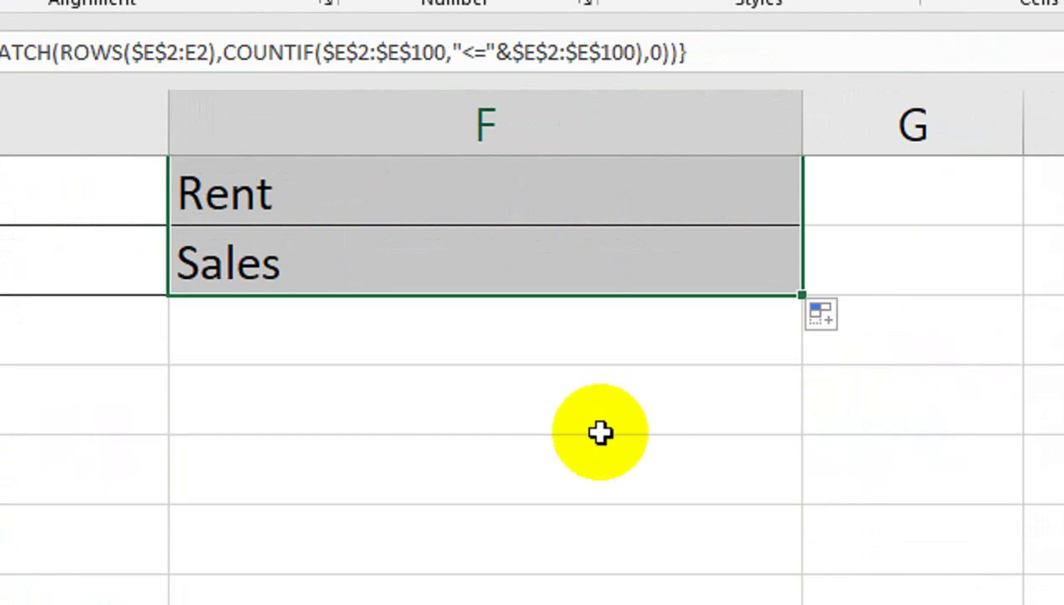
scroll(601, 432, "up", 3)
scroll(568, 432, "up", 1)
scroll(568, 432, "up", 2)
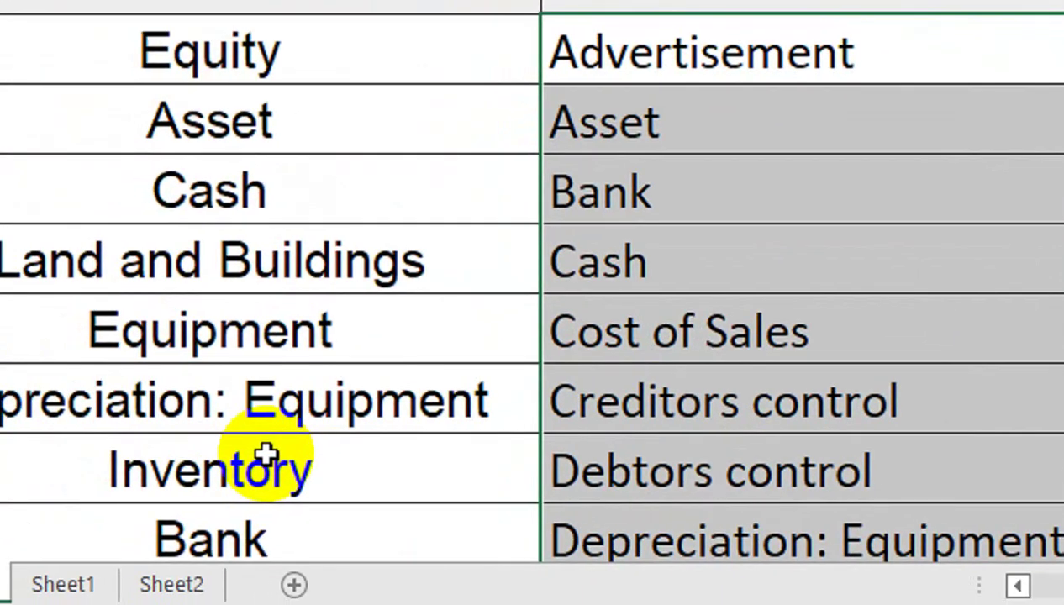
scroll(206, 485, "down", 2)
scroll(206, 485, "down", 2)
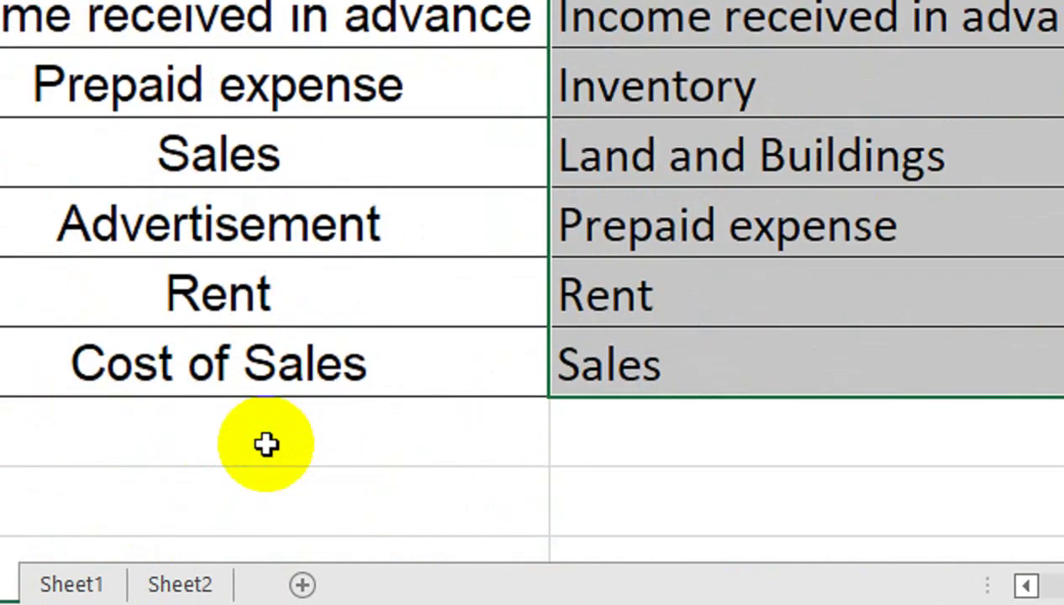
scroll(717, 213, "up", 1)
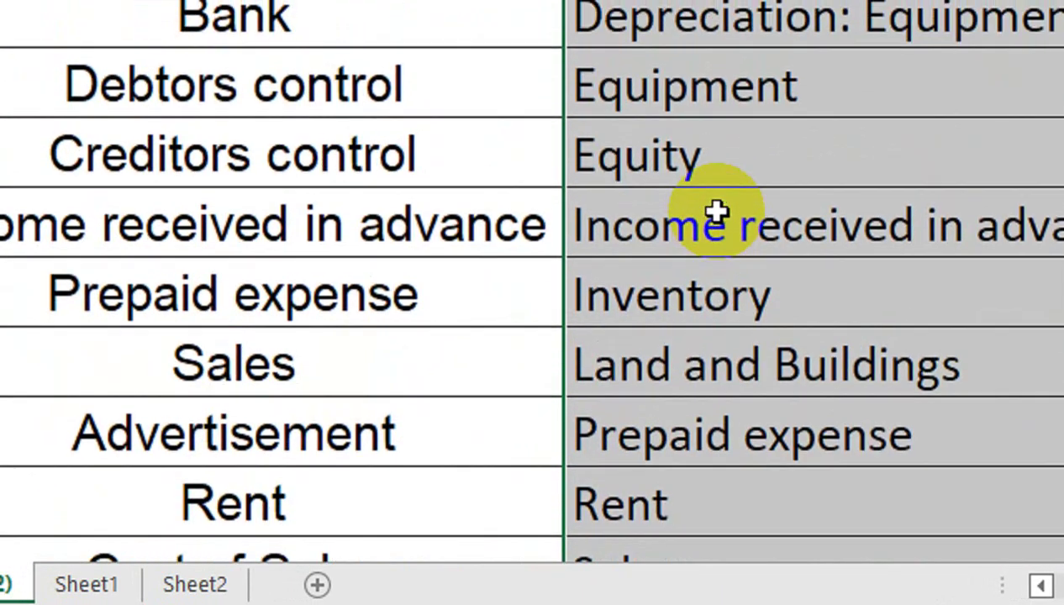
scroll(716, 211, "up", 2)
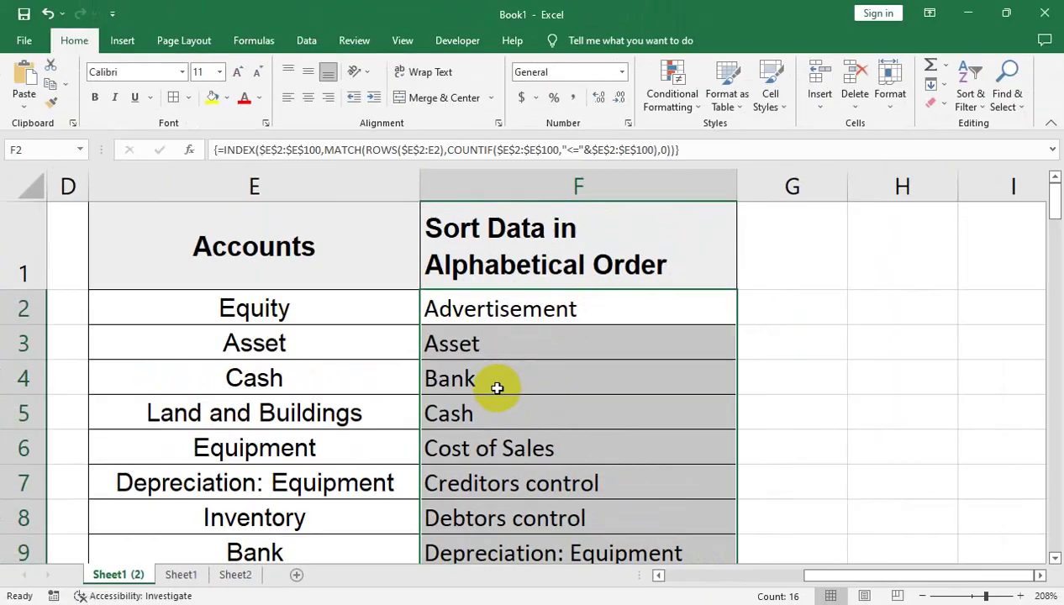